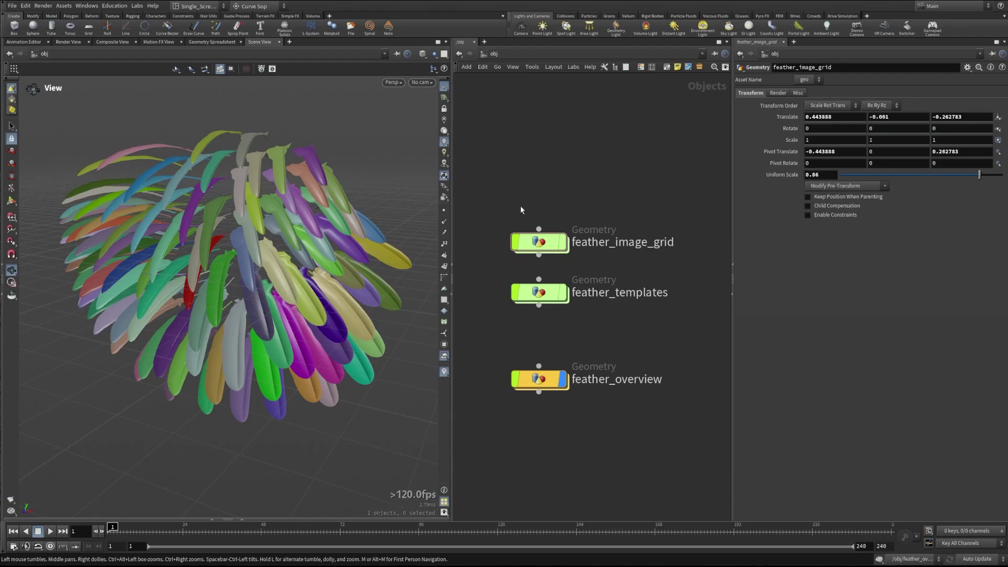
Open the feather_image_grid network, examine the textured feather reference grid, and return to the object level.
{"action": "mouse_move", "coordinate": [553, 291]}
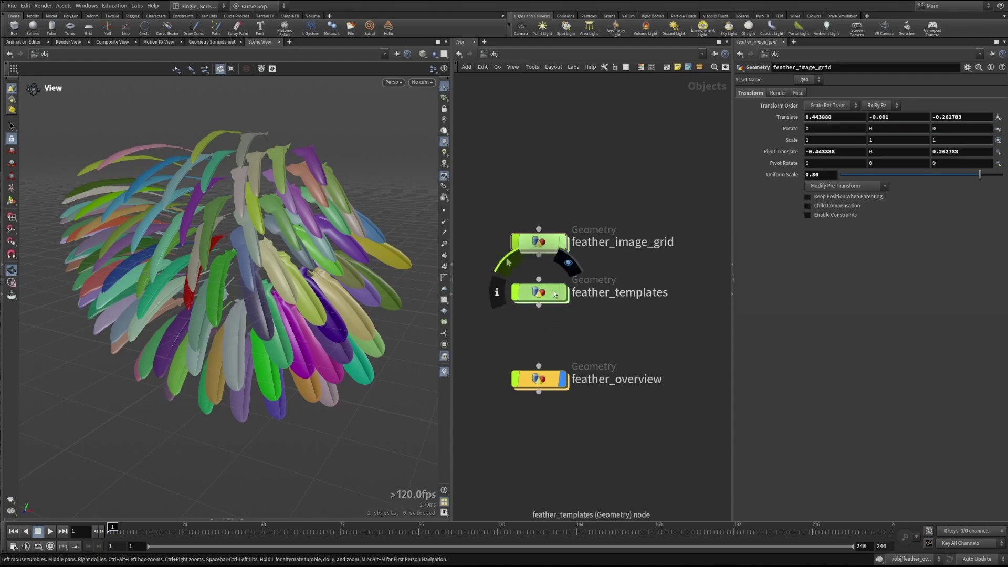
{"action": "double_click", "coordinate": [542, 247]}
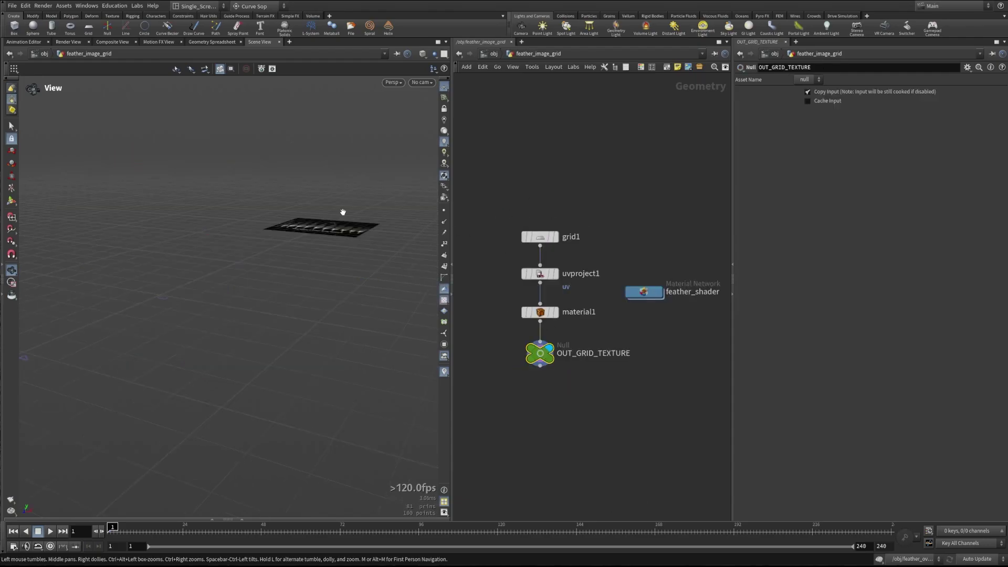
{"action": "left_click_drag", "start_coordinate": [343, 211], "coordinate": [289, 317]}
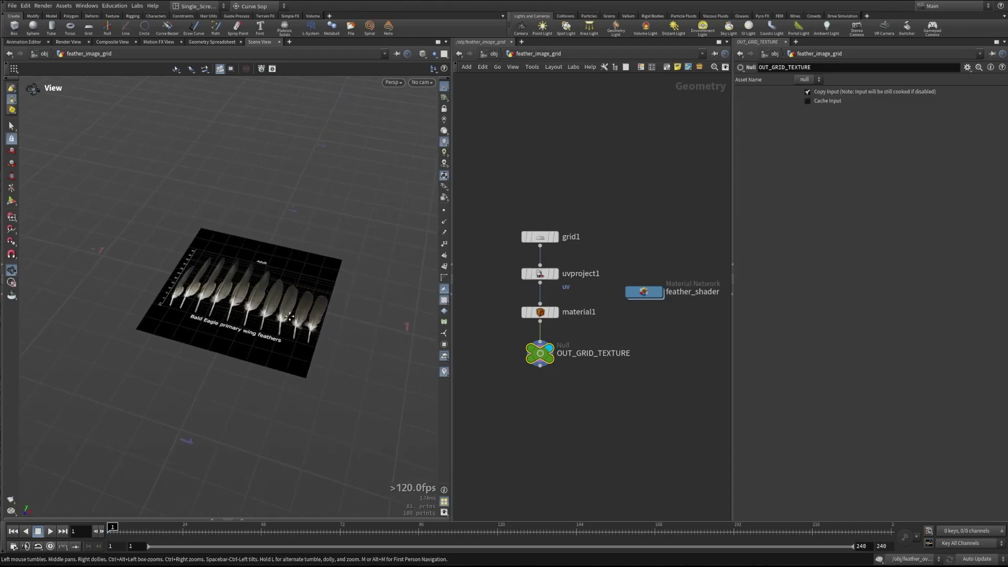
{"action": "right_click_drag", "start_coordinate": [289, 316], "coordinate": [309, 269]}
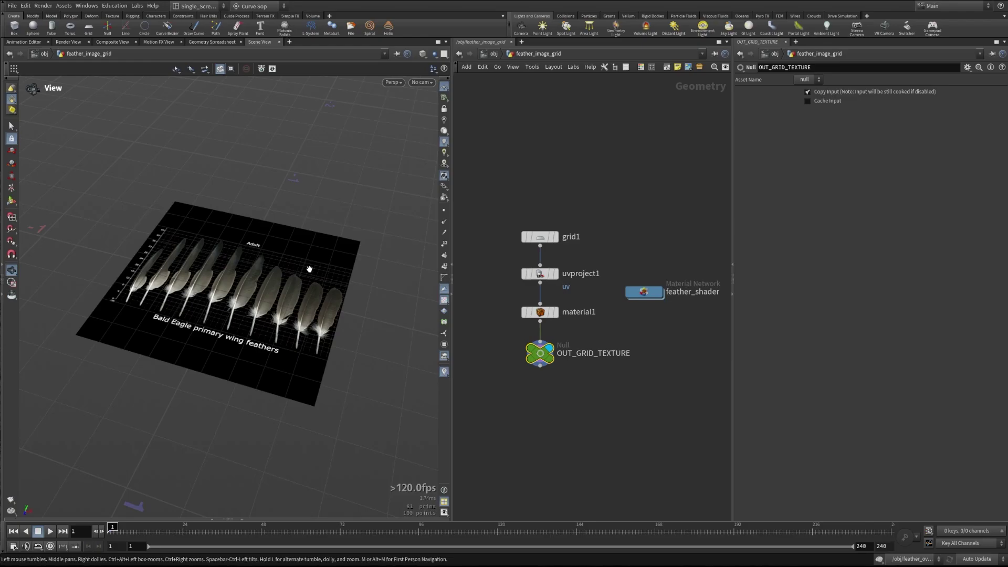
{"action": "key", "text": "u"}
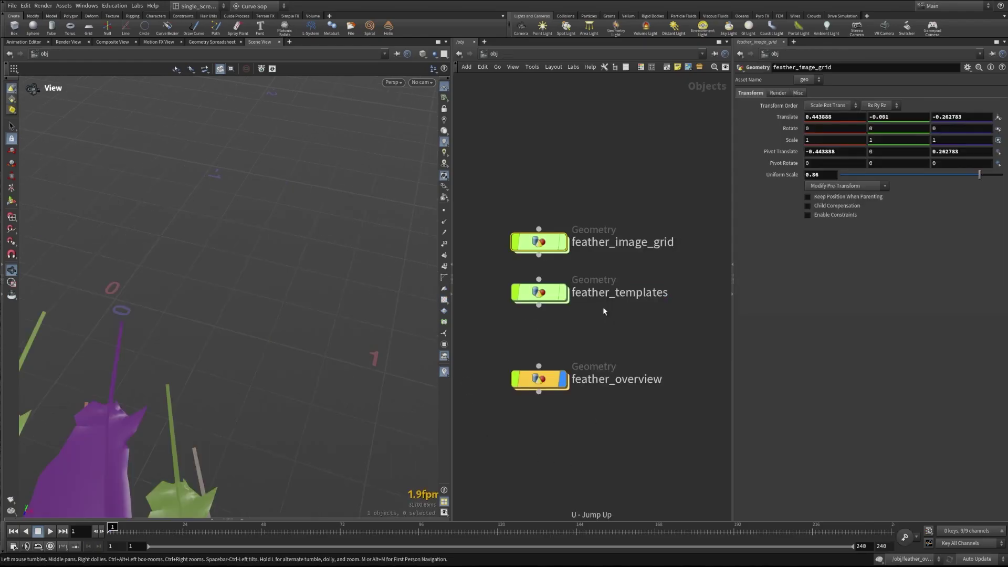
Open the feather_templates network and examine the first eagle feather template and its shaft up close.
{"action": "double_click", "coordinate": [550, 289]}
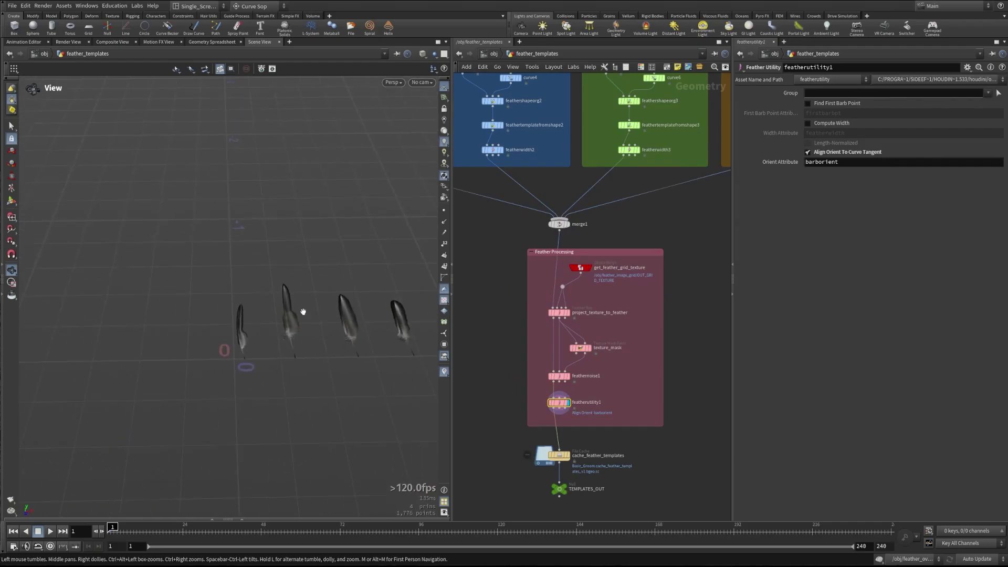
{"action": "right_click_drag", "start_coordinate": [263, 324], "coordinate": [316, 280]}
{"action": "right_click_drag", "start_coordinate": [159, 352], "coordinate": [229, 320]}
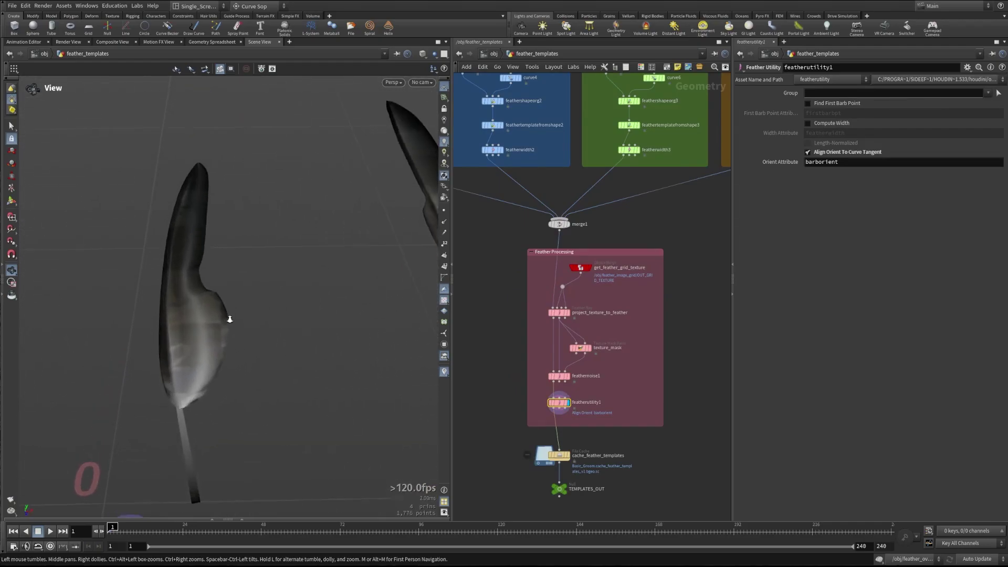
{"action": "left_click_drag", "start_coordinate": [230, 320], "coordinate": [199, 334]}
{"action": "mouse_move", "coordinate": [198, 334]}
{"action": "middle_mouse_down"}
{"action": "mouse_move", "coordinate": [187, 313]}
{"action": "mouse_move", "coordinate": [251, 377]}
{"action": "middle_mouse_up"}
{"action": "middle_click_drag", "start_coordinate": [184, 297], "coordinate": [232, 341]}
{"action": "left_click_drag", "start_coordinate": [232, 388], "coordinate": [223, 387]}
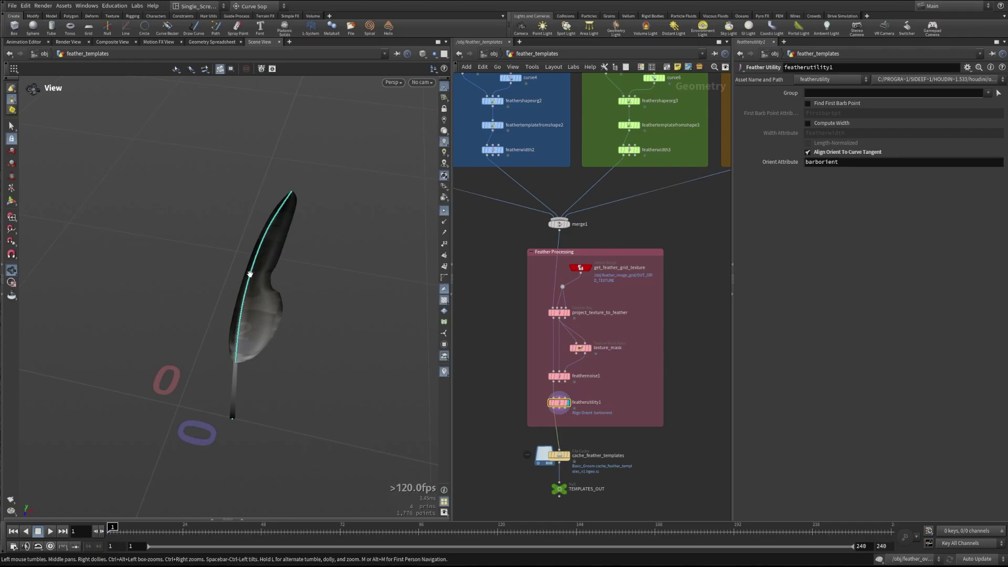
{"action": "left_click_drag", "start_coordinate": [278, 319], "coordinate": [262, 328]}
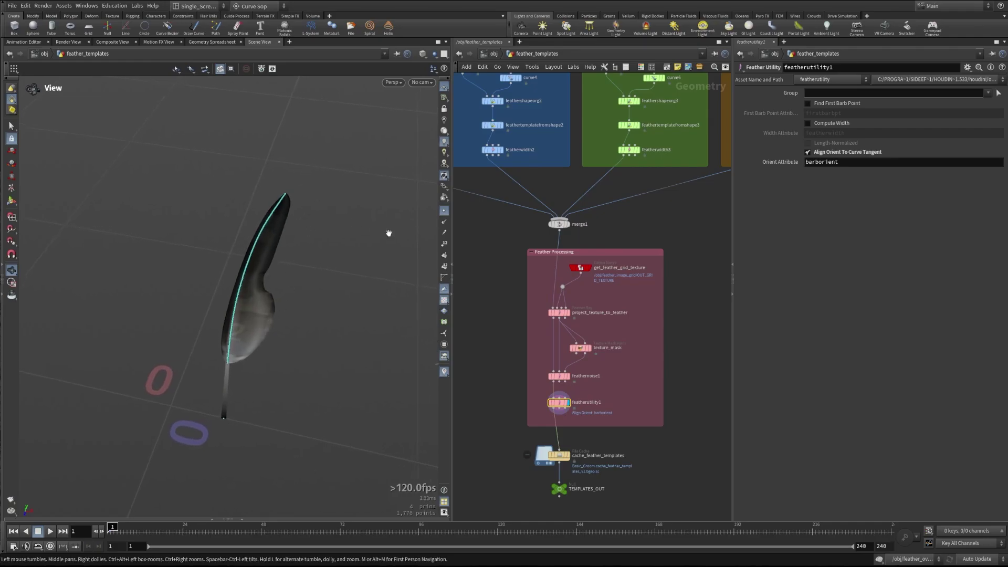
Display curve1, feathershapeorg1, feathertemplatefromshape1 and featherwidth1 of Eagle Feather 1 in turn to examine how the template is built.
{"action": "scroll", "coordinate": [554, 391], "scroll_direction": "down", "scroll_amount": 6}
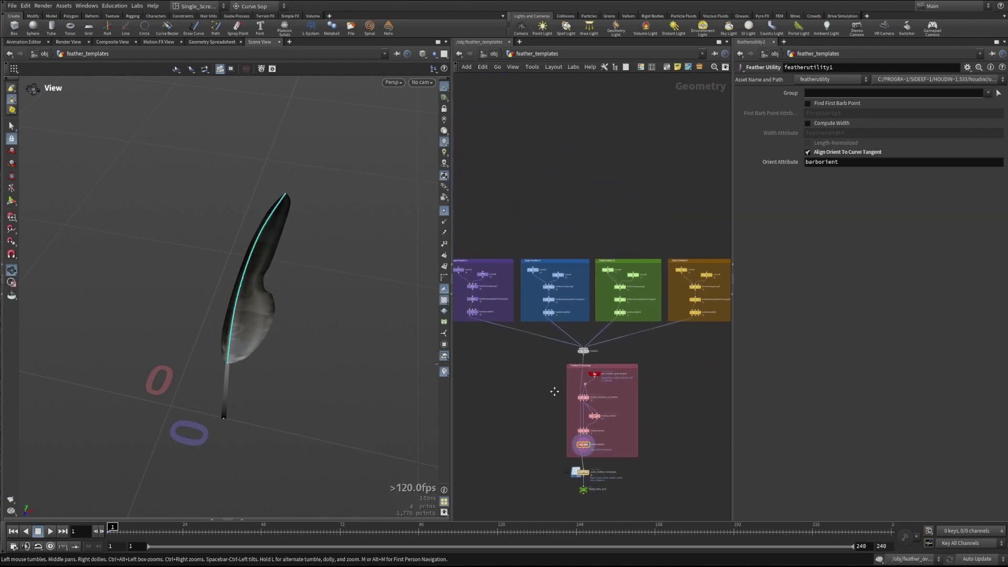
{"action": "middle_click_drag", "start_coordinate": [554, 391], "coordinate": [560, 391]}
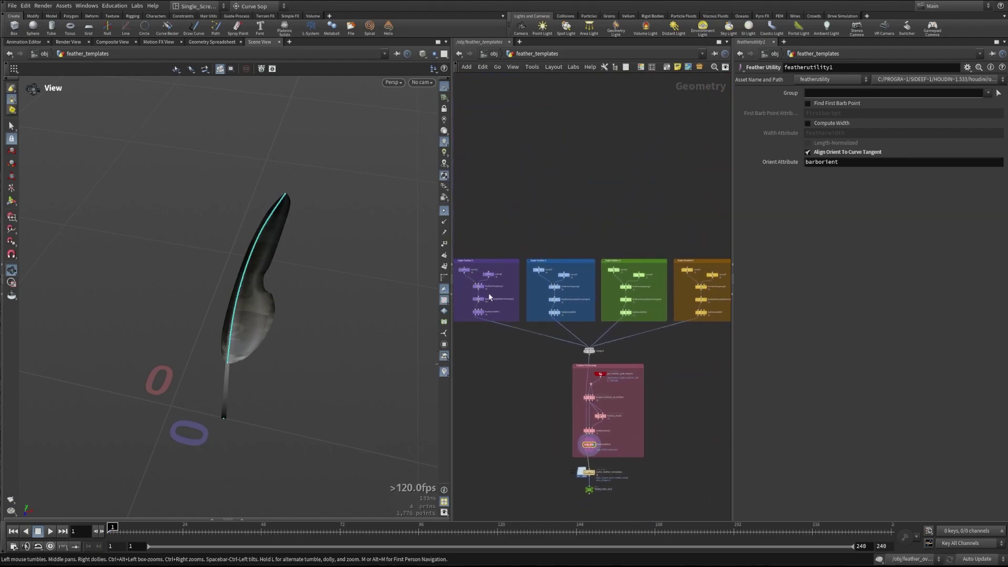
{"action": "scroll", "coordinate": [488, 297], "scroll_direction": "up", "scroll_amount": 6}
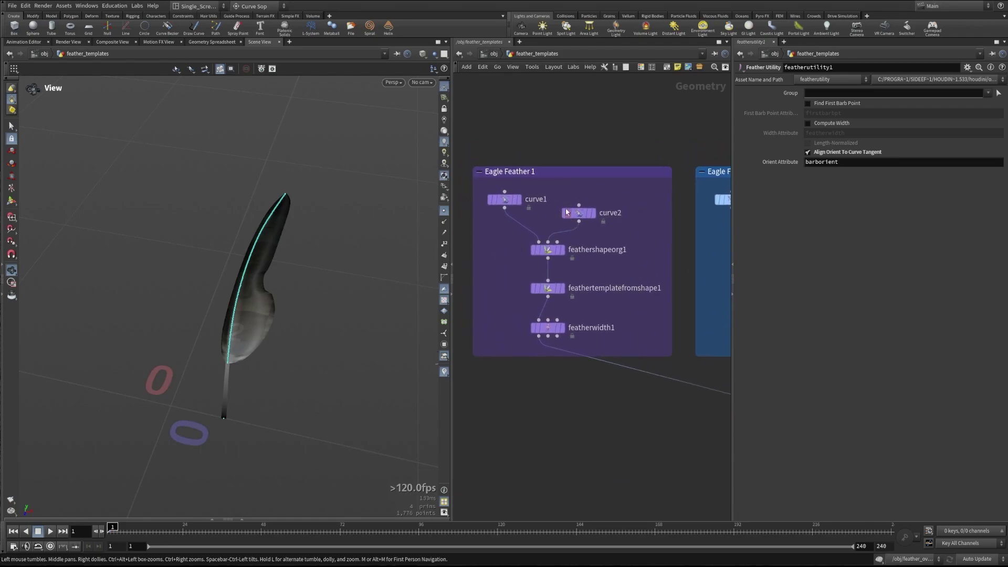
{"action": "left_click", "coordinate": [518, 199]}
{"action": "left_click", "coordinate": [505, 200]}
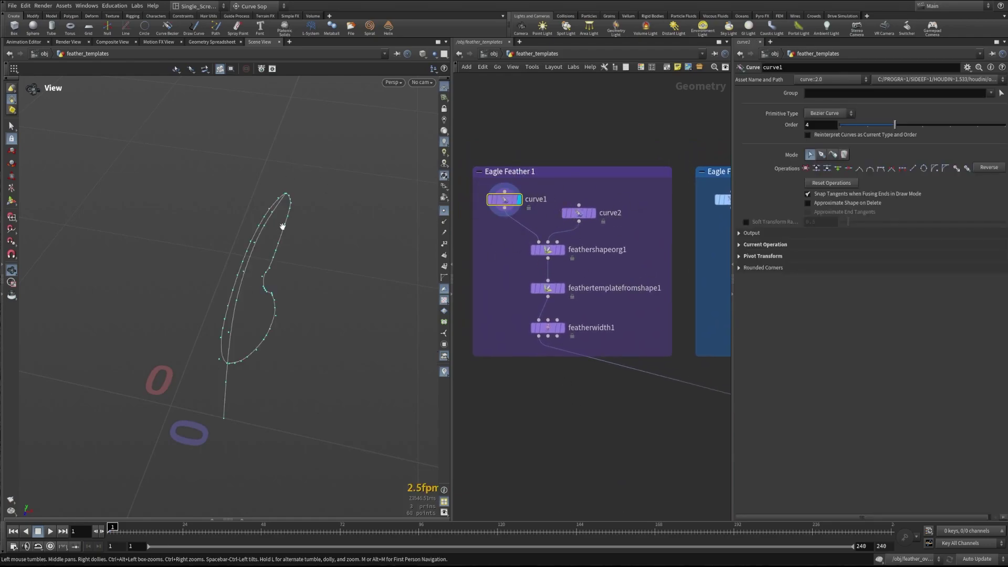
{"action": "left_click", "coordinate": [548, 250]}
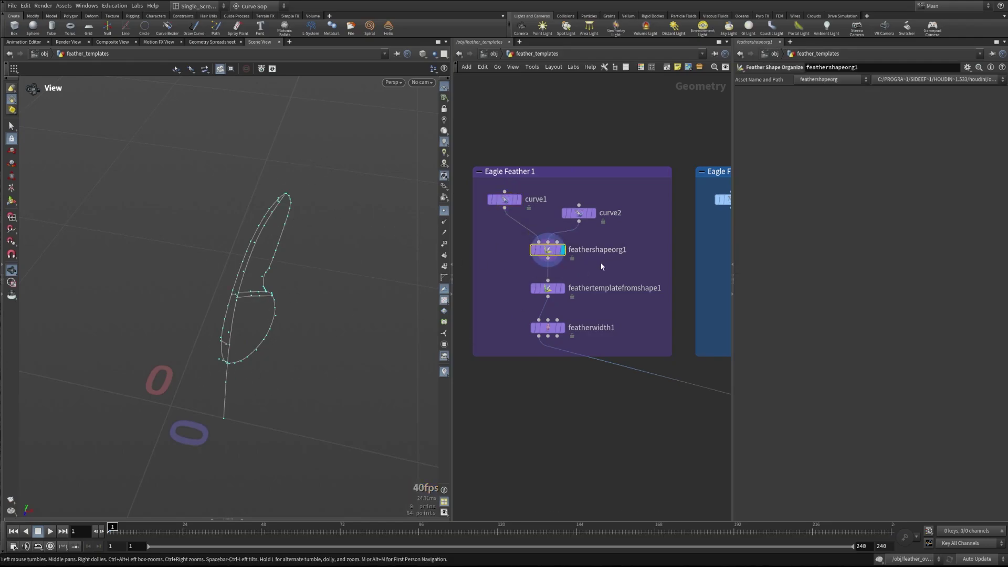
{"action": "left_click", "coordinate": [560, 288]}
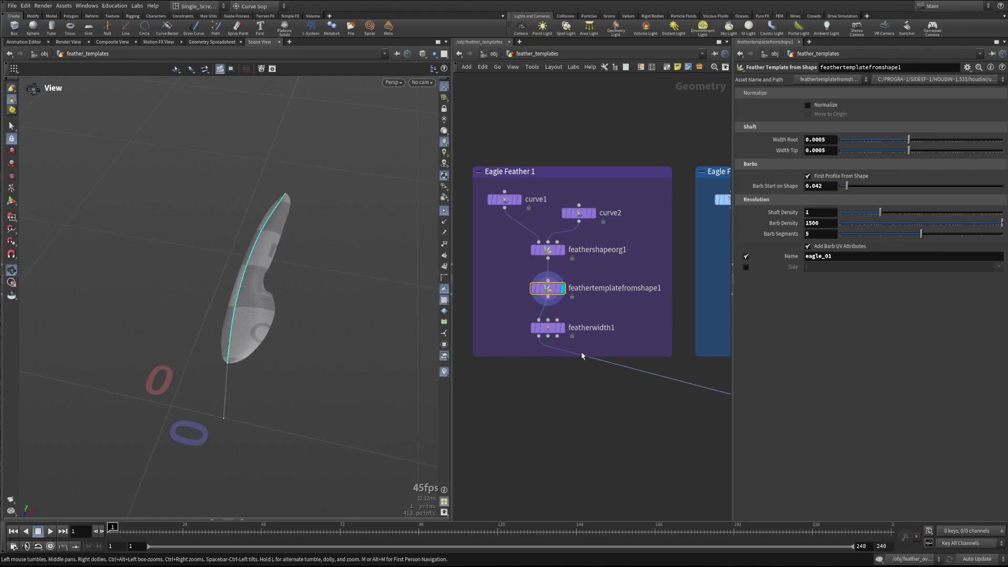
{"action": "left_click", "coordinate": [549, 327]}
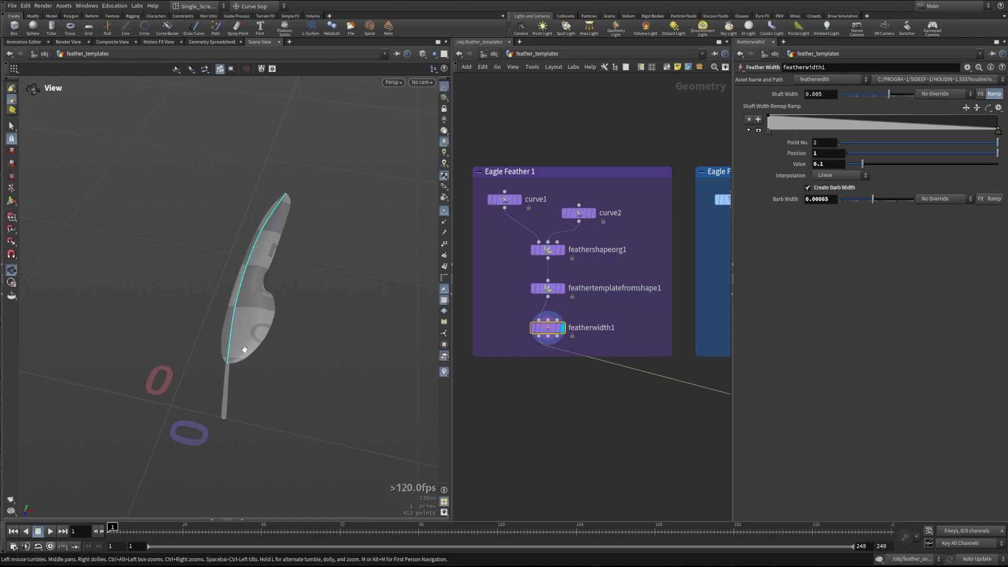
Display the get_feather_grid_texture node in the Feather Processing group and examine the reference feathers.
{"action": "middle_click_drag", "start_coordinate": [592, 431], "coordinate": [515, 318]}
{"action": "scroll", "coordinate": [626, 358], "scroll_direction": "down", "scroll_amount": 6}
{"action": "scroll", "coordinate": [571, 351], "scroll_direction": "up", "scroll_amount": 3}
{"action": "middle_click_drag", "start_coordinate": [634, 401], "coordinate": [514, 344]}
{"action": "left_click", "coordinate": [603, 271]}
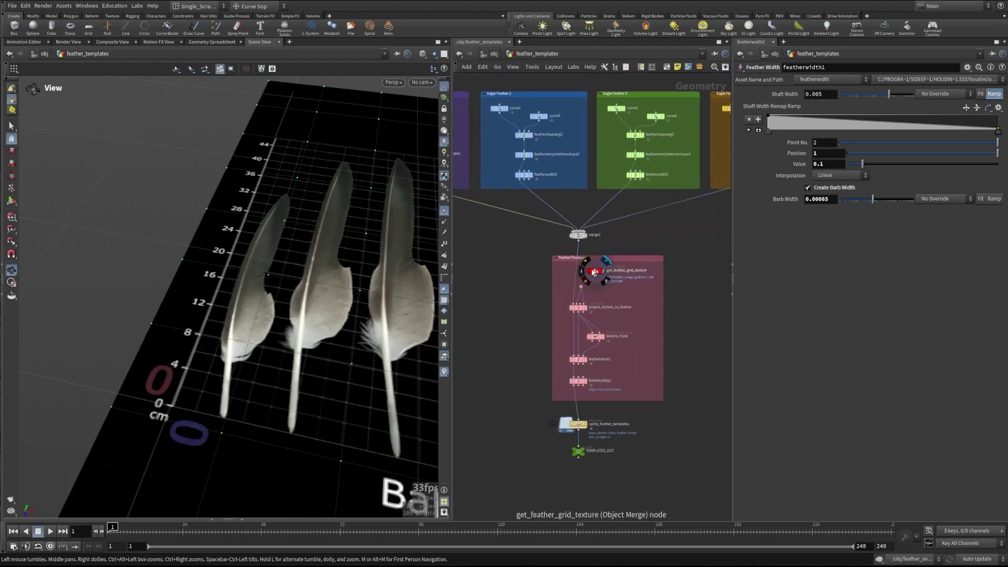
{"action": "middle_click_drag", "start_coordinate": [370, 288], "coordinate": [334, 286]}
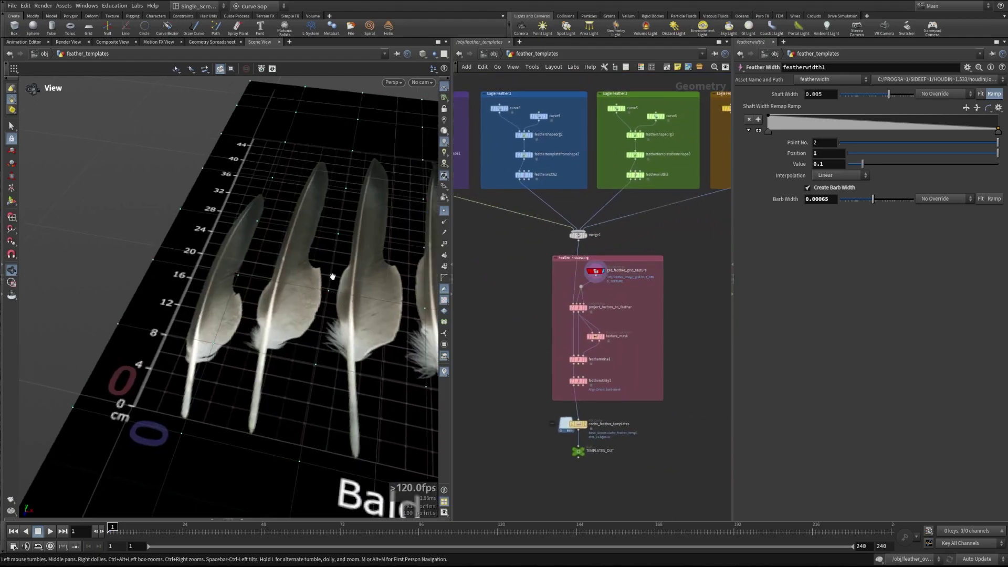
Display project_texture_to_feather and feathernoise1 in turn and examine the textured barbs at the feather bases.
{"action": "left_click", "coordinate": [585, 307]}
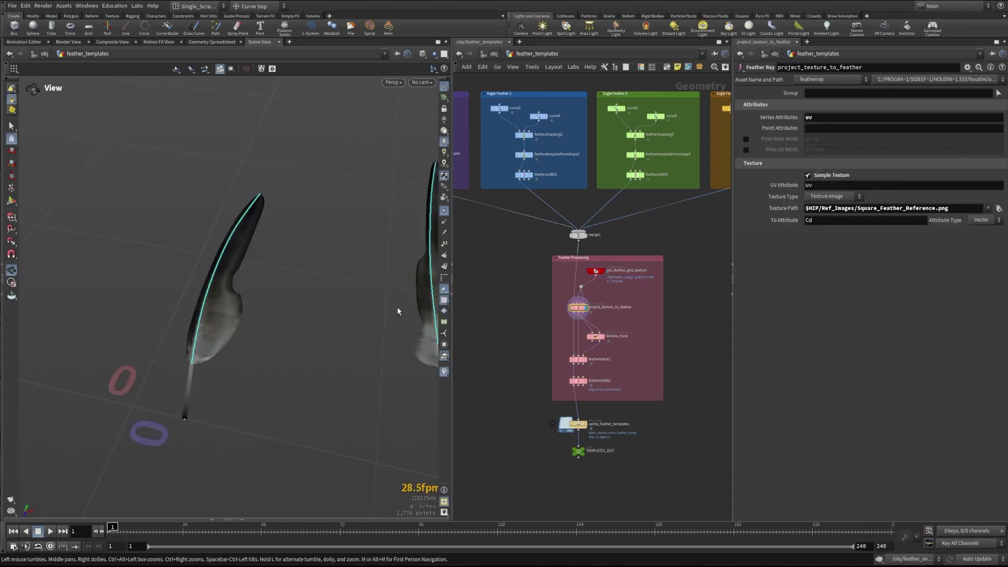
{"action": "left_click", "coordinate": [577, 359]}
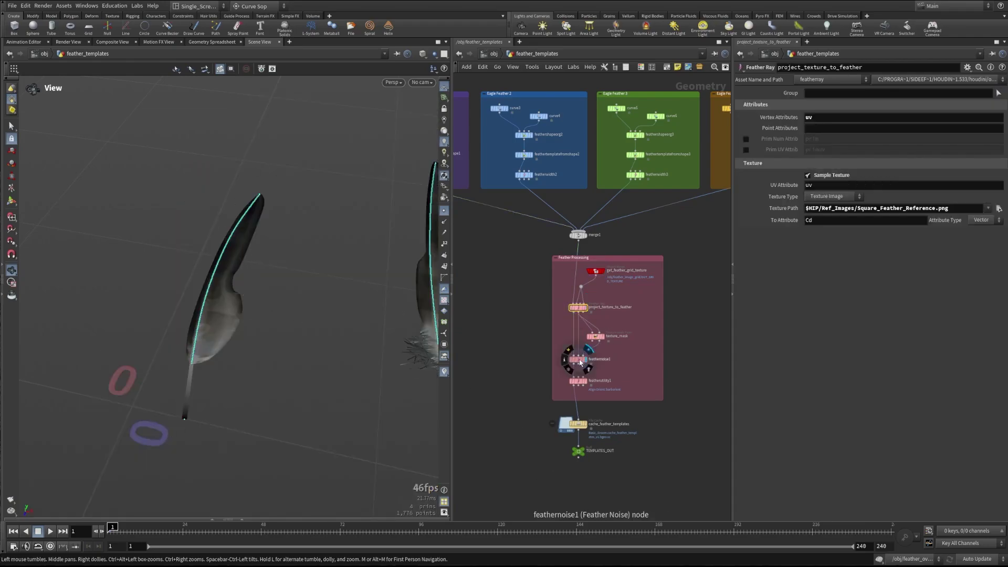
{"action": "left_click_drag", "start_coordinate": [310, 315], "coordinate": [160, 304]}
{"action": "left_click_drag", "start_coordinate": [260, 325], "coordinate": [220, 321]}
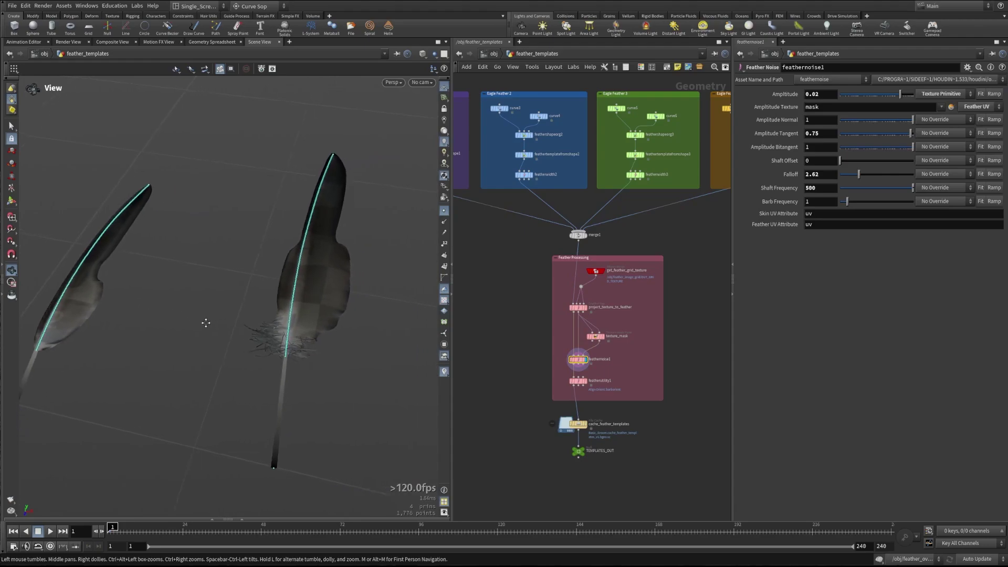
Display the texture_mask node and activate its Texture Mask Paint tool to examine the painted mask.
{"action": "mouse_move", "coordinate": [596, 336]}
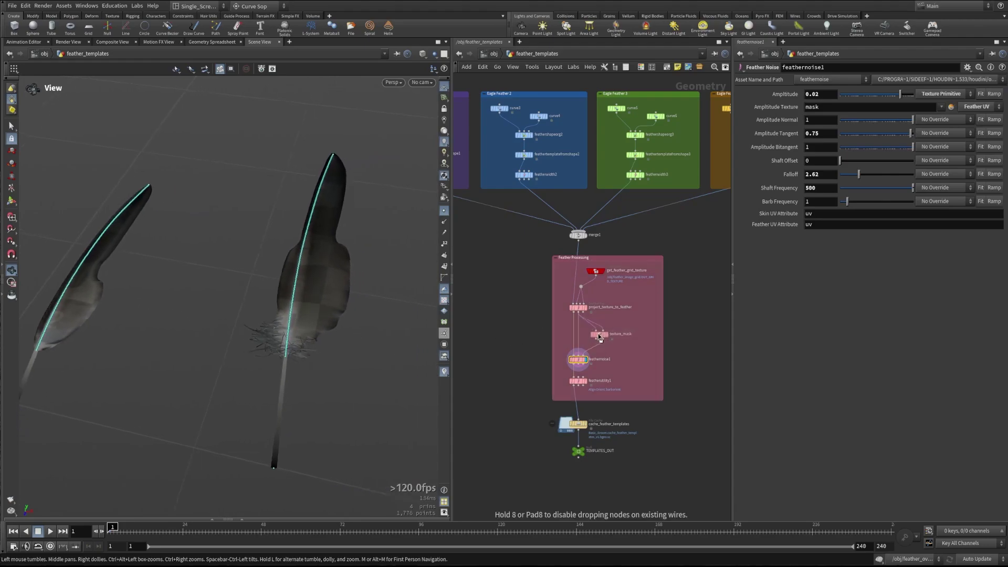
{"action": "left_click", "coordinate": [599, 338]}
{"action": "key", "text": "r"}
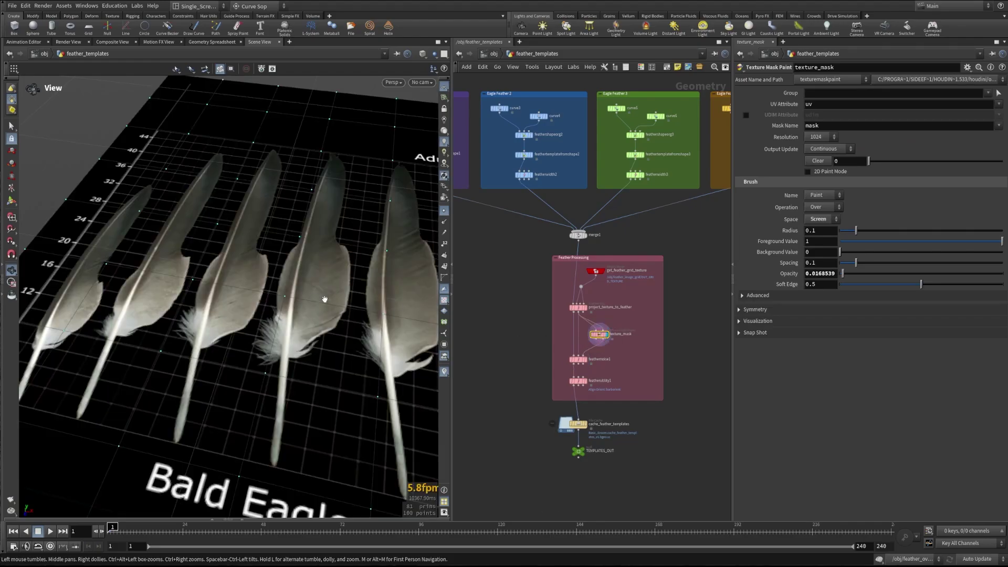
{"action": "key", "text": "Return"}
{"action": "mouse_move", "coordinate": [314, 304]}
{"action": "left_mouse_down"}
{"action": "mouse_move", "coordinate": [270, 349]}
{"action": "mouse_move", "coordinate": [315, 365]}
{"action": "mouse_move", "coordinate": [270, 326]}
{"action": "mouse_move", "coordinate": [243, 337]}
{"action": "left_mouse_up"}
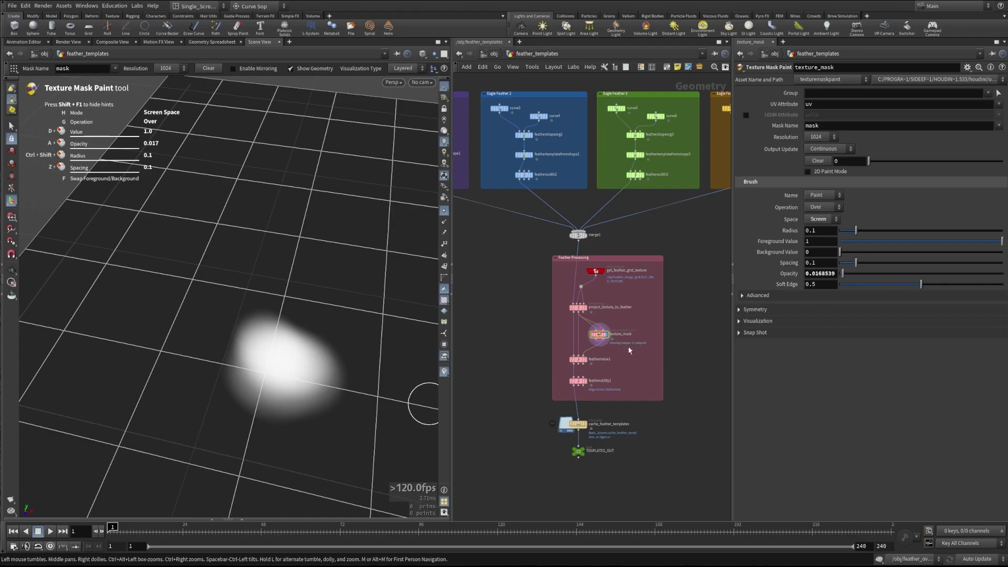
Display feathernoise1 again, examine the row of feather templates, and return to the object level.
{"action": "left_click", "coordinate": [590, 362]}
{"action": "left_click", "coordinate": [577, 359]}
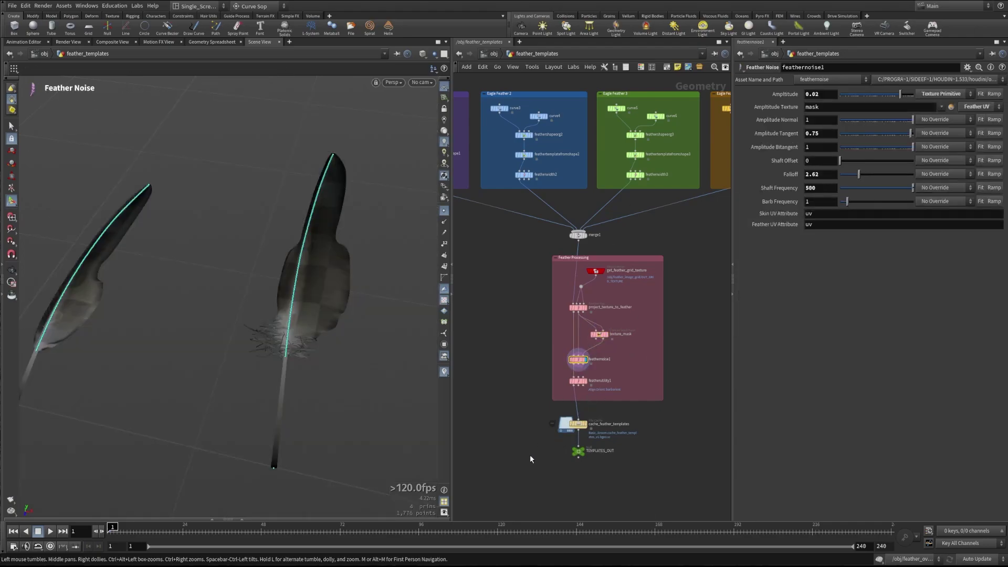
{"action": "scroll", "coordinate": [567, 373], "scroll_direction": "down", "scroll_amount": 2}
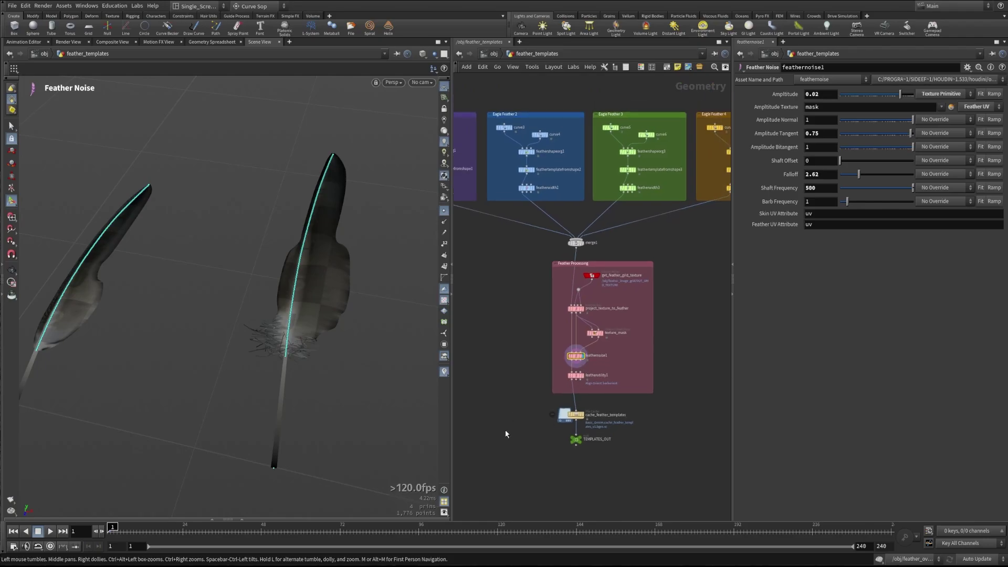
{"action": "right_click_drag", "start_coordinate": [221, 331], "coordinate": [101, 324], "text": "alt"}
{"action": "middle_click_drag", "start_coordinate": [412, 353], "coordinate": [356, 358], "text": "alt"}
{"action": "right_click_drag", "start_coordinate": [247, 314], "coordinate": [188, 310], "text": "alt"}
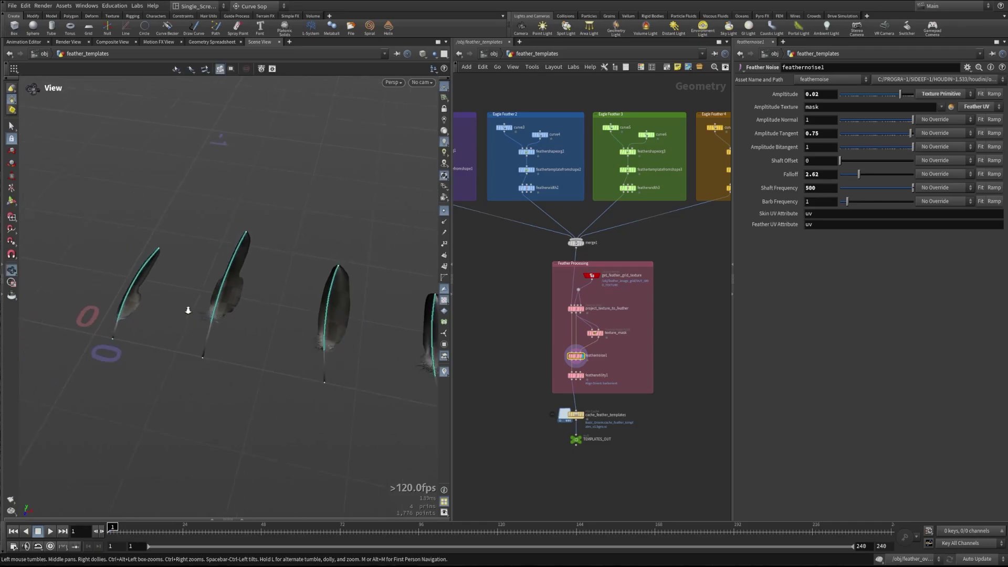
{"action": "left_click_drag", "start_coordinate": [188, 310], "coordinate": [210, 303]}
{"action": "key", "text": "u"}
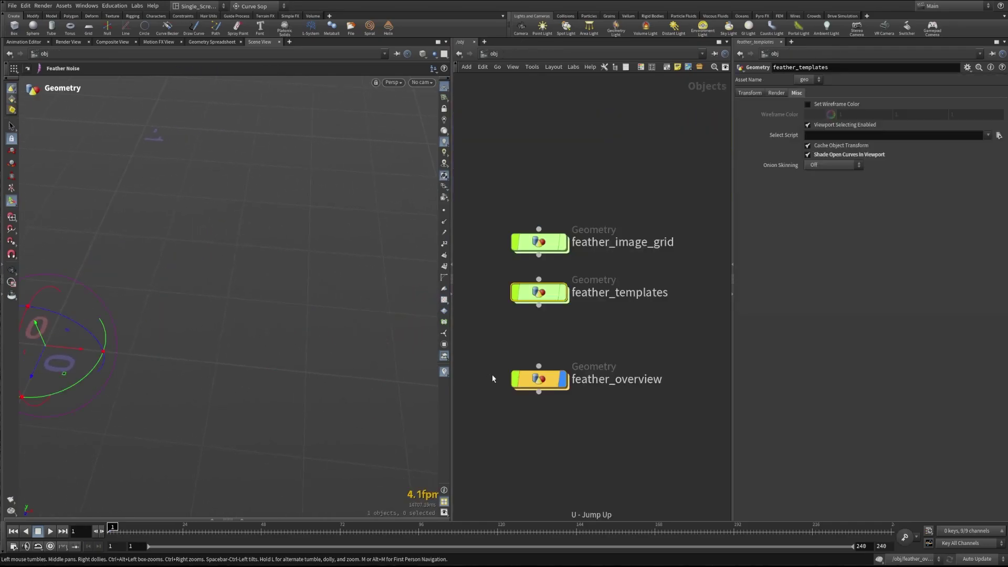
Open the feather_overview network and examine the full feather groom in the viewport.
{"action": "left_click", "coordinate": [542, 385]}
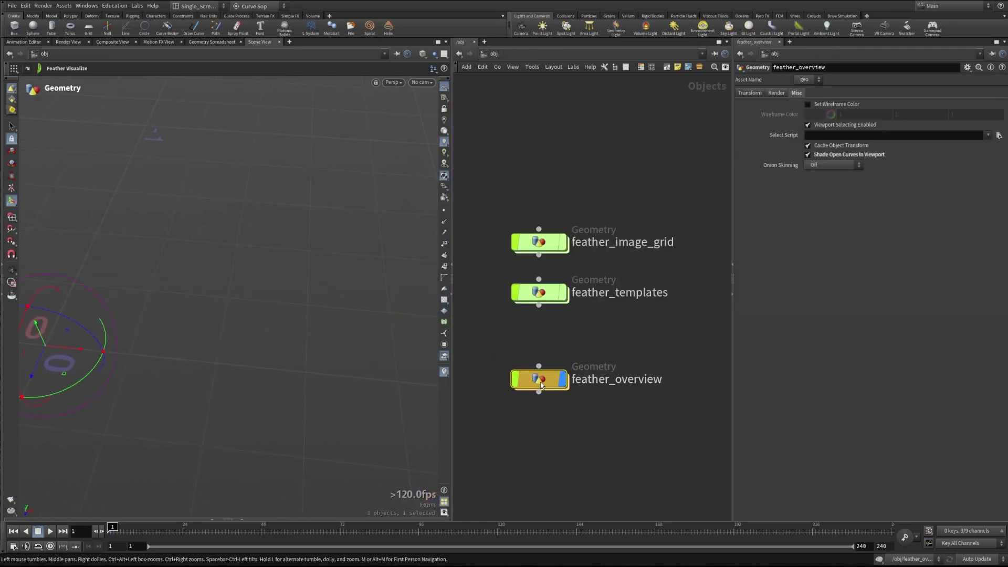
{"action": "double_click", "coordinate": [541, 384]}
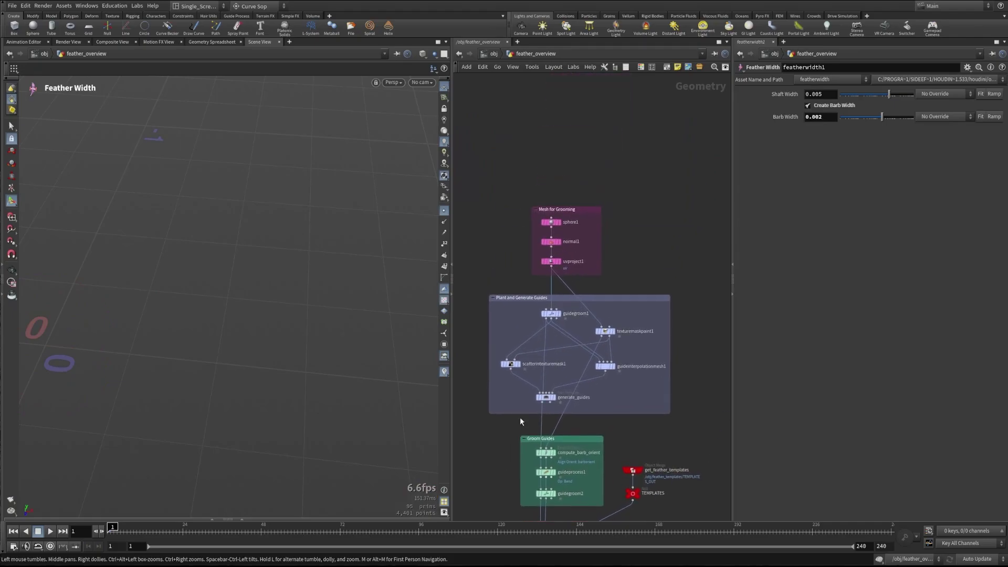
{"action": "right_click_drag", "start_coordinate": [245, 342], "coordinate": [263, 383]}
{"action": "left_click_drag", "start_coordinate": [263, 383], "coordinate": [267, 357]}
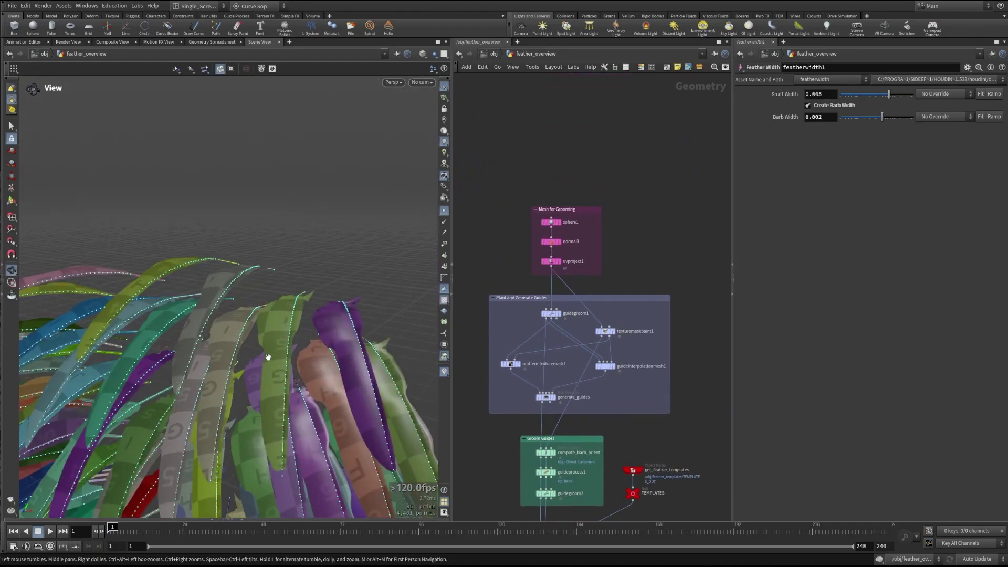
{"action": "middle_click_drag", "start_coordinate": [268, 357], "coordinate": [303, 261]}
{"action": "right_click_drag", "start_coordinate": [304, 261], "coordinate": [252, 296]}
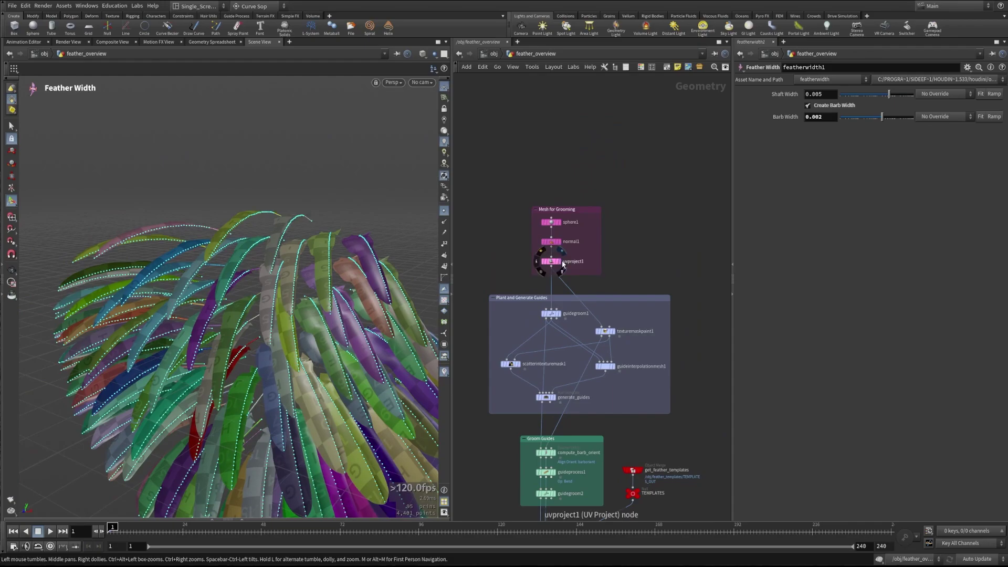
Display the uvproject1 node of the Mesh for Grooming group and examine the sphere with its polar UV projection.
{"action": "left_click", "coordinate": [561, 251]}
{"action": "middle_click_drag", "start_coordinate": [381, 295], "coordinate": [345, 295]}
{"action": "left_click_drag", "start_coordinate": [344, 295], "coordinate": [235, 329]}
{"action": "key", "text": "Return"}
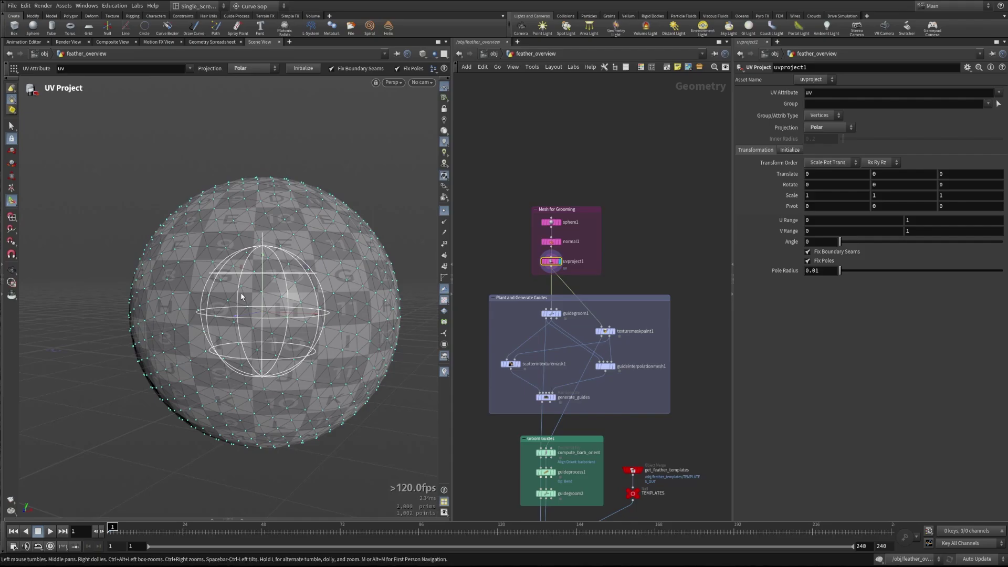
{"action": "left_click", "coordinate": [511, 299]}
{"action": "key", "text": "space"}
{"action": "left_click_drag", "start_coordinate": [285, 337], "coordinate": [280, 317]}
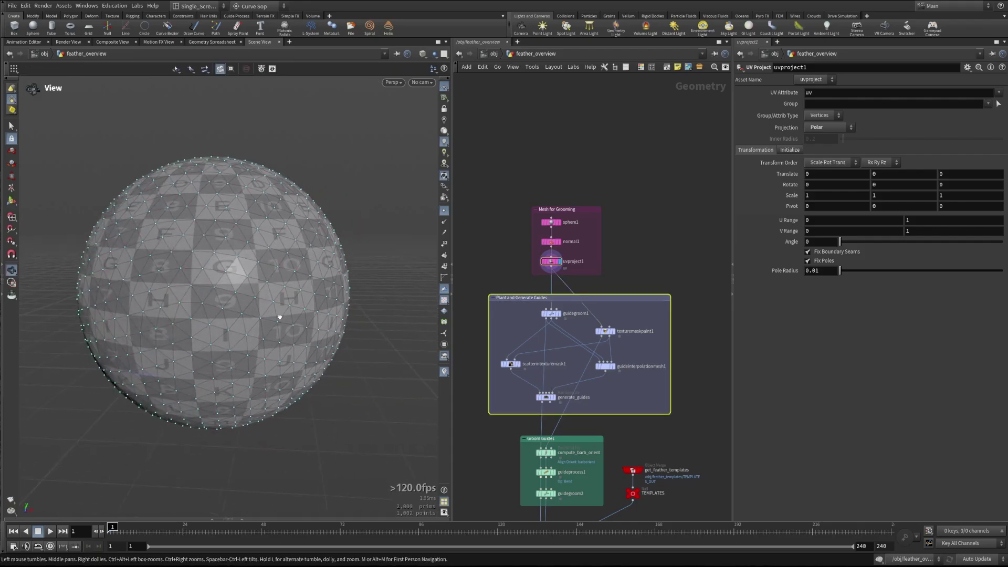
{"action": "key", "text": "Return"}
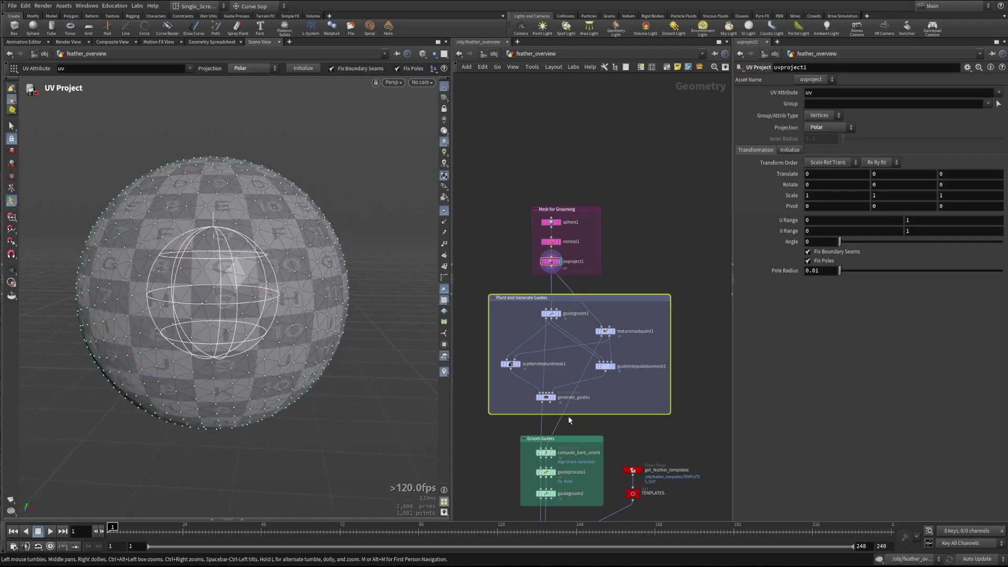
Display guidegroom1 in the Plant and Generate Guides group and examine the four planted feathers with its Plant tool active.
{"action": "left_click", "coordinate": [551, 313]}
{"action": "key", "text": "space"}
{"action": "middle_click_drag", "start_coordinate": [260, 275], "coordinate": [301, 275]}
{"action": "left_click_drag", "start_coordinate": [302, 275], "coordinate": [263, 310]}
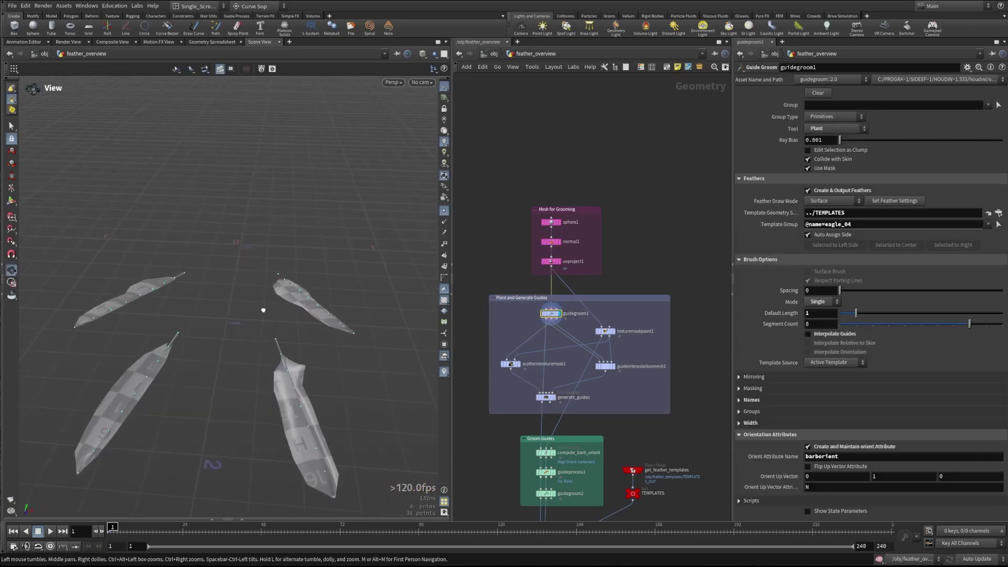
{"action": "middle_click_drag", "start_coordinate": [263, 310], "coordinate": [270, 279]}
{"action": "left_click_drag", "start_coordinate": [270, 279], "coordinate": [265, 244]}
{"action": "key", "text": "Return"}
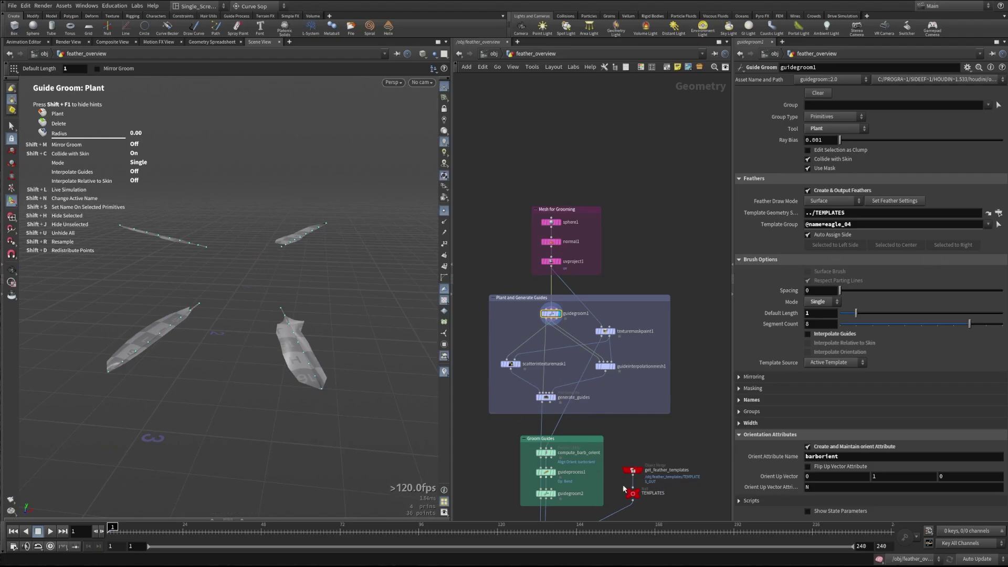
Display the TEMPLATES null and examine the row of eagle feather templates that feeds the groom.
{"action": "middle_click_drag", "start_coordinate": [624, 488], "coordinate": [656, 393]}
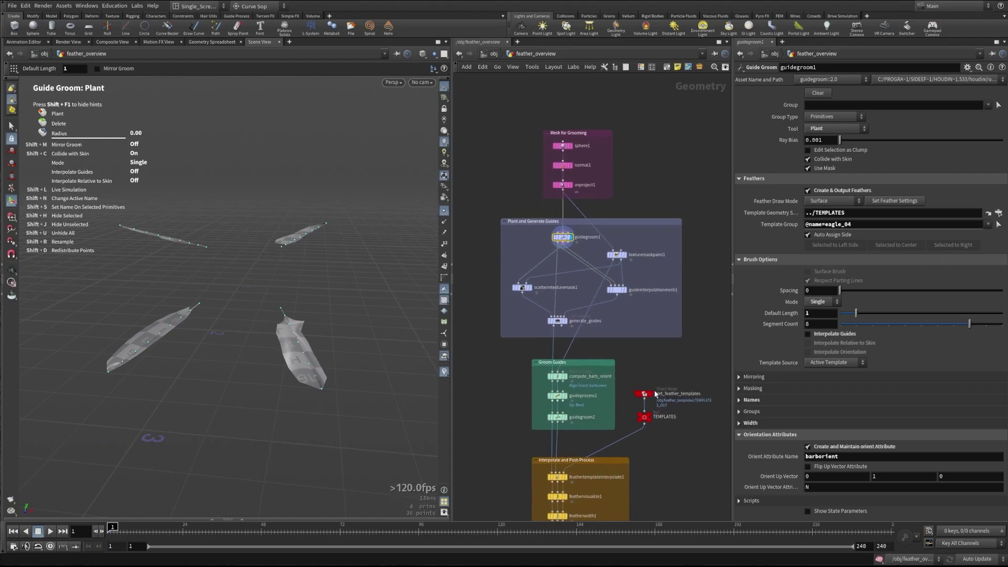
{"action": "left_click", "coordinate": [644, 419]}
{"action": "middle_click_drag", "start_coordinate": [321, 263], "coordinate": [265, 346], "text": "alt"}
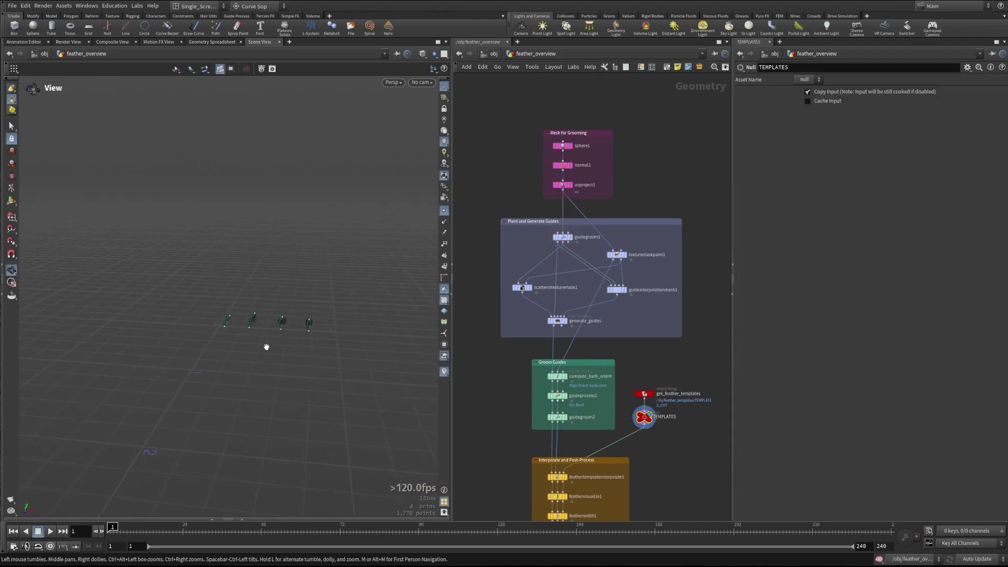
{"action": "left_click_drag", "start_coordinate": [266, 346], "coordinate": [265, 376], "text": "alt"}
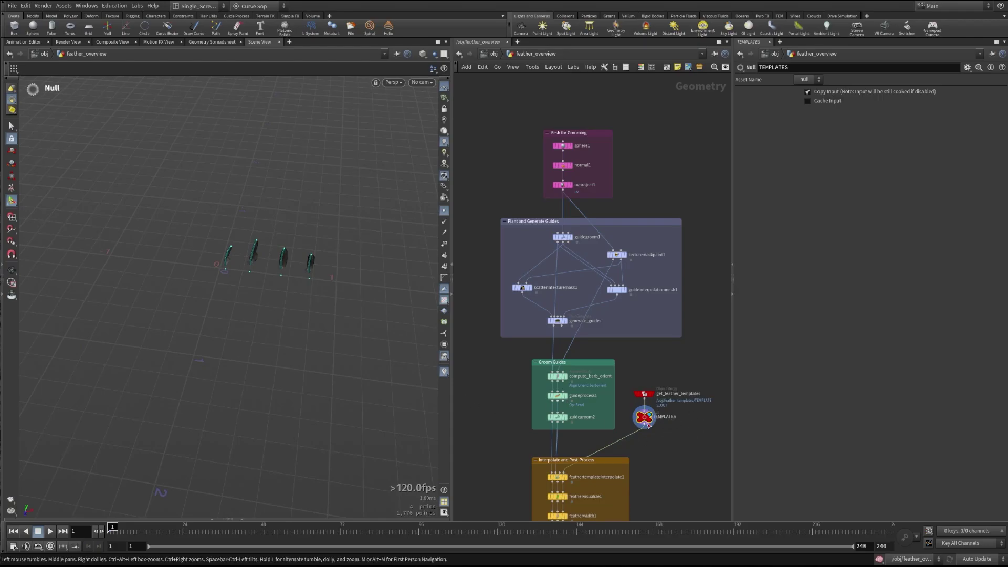
Return to guidegroom1 and examine the planted guide feathers from a lower angle.
{"action": "left_click", "coordinate": [570, 228]}
{"action": "left_click", "coordinate": [563, 237]}
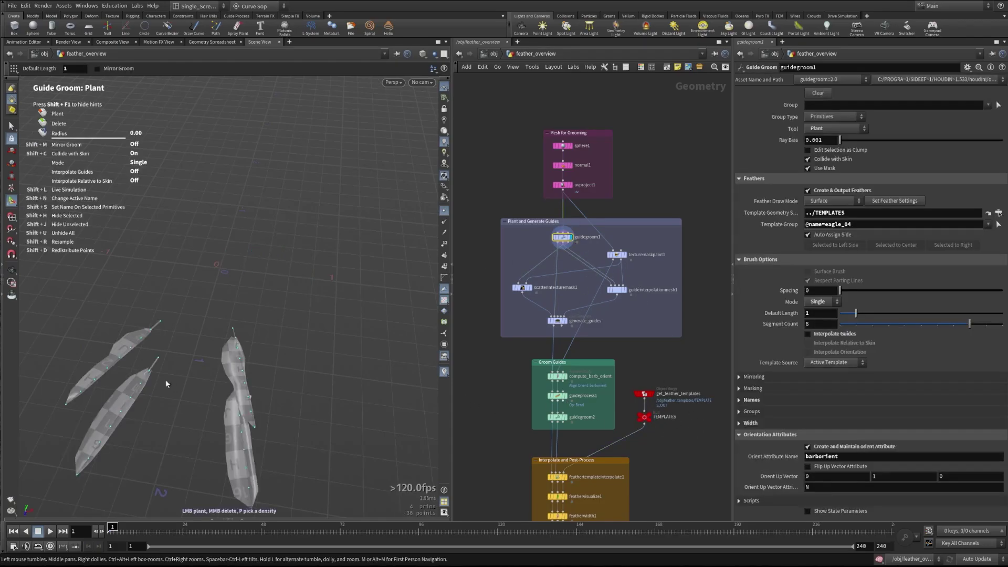
{"action": "middle_click_drag", "start_coordinate": [209, 372], "coordinate": [230, 337], "text": "alt"}
{"action": "left_click_drag", "start_coordinate": [229, 337], "coordinate": [251, 304], "text": "alt"}
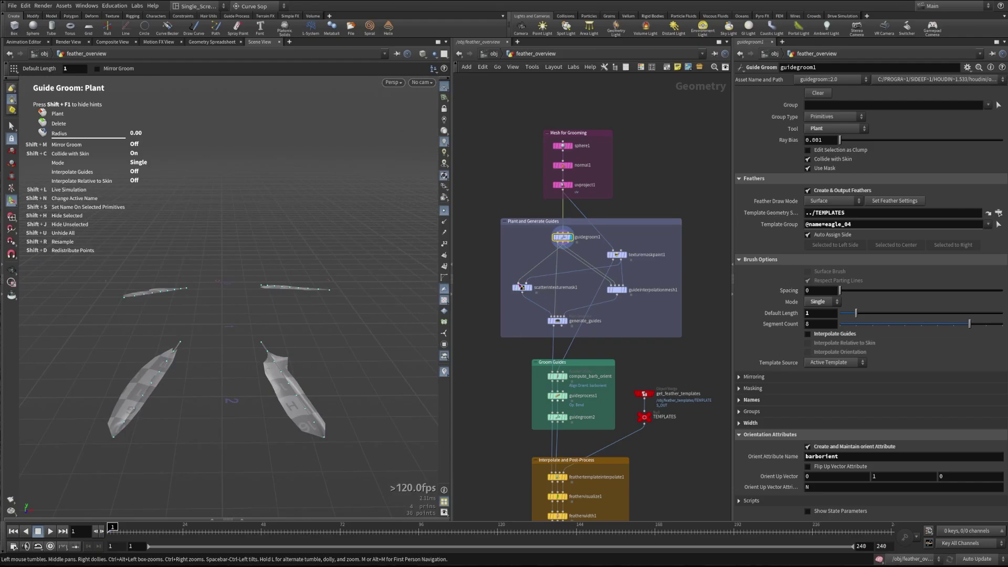
Display scatterintexturemask1 to examine the scattered points, followed by generate_guides to examine the guides grown from them.
{"action": "left_click", "coordinate": [529, 279]}
{"action": "left_click", "coordinate": [523, 287]}
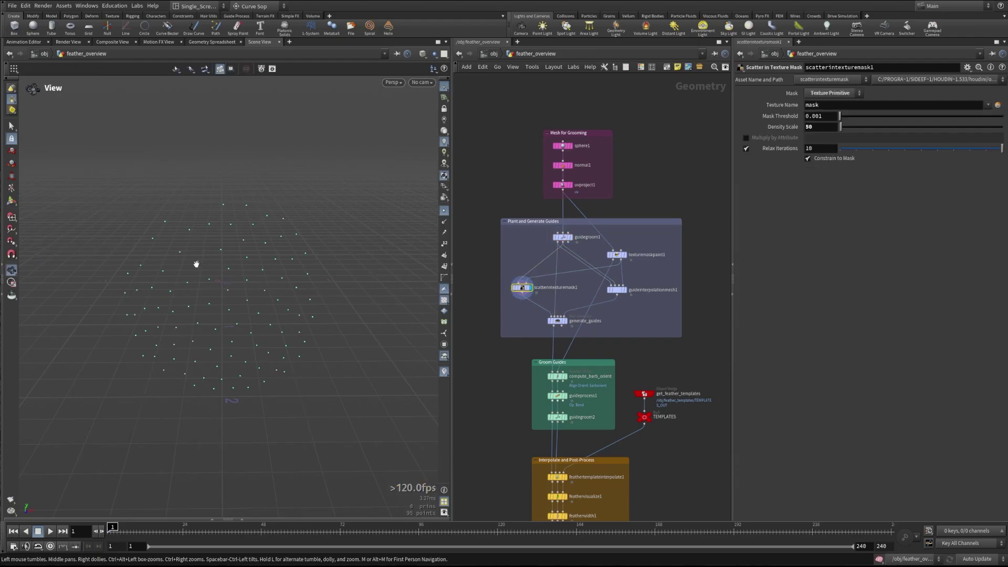
{"action": "left_click_drag", "start_coordinate": [195, 263], "coordinate": [189, 261], "text": "alt"}
{"action": "key", "text": "Return"}
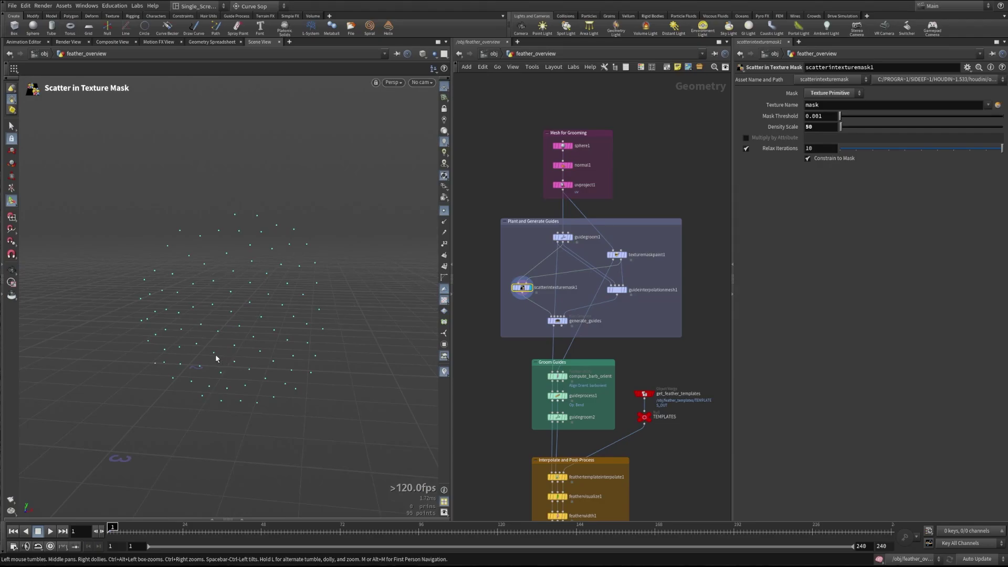
{"action": "left_click_drag", "start_coordinate": [262, 300], "coordinate": [281, 308], "text": "alt"}
{"action": "left_click", "coordinate": [565, 322]}
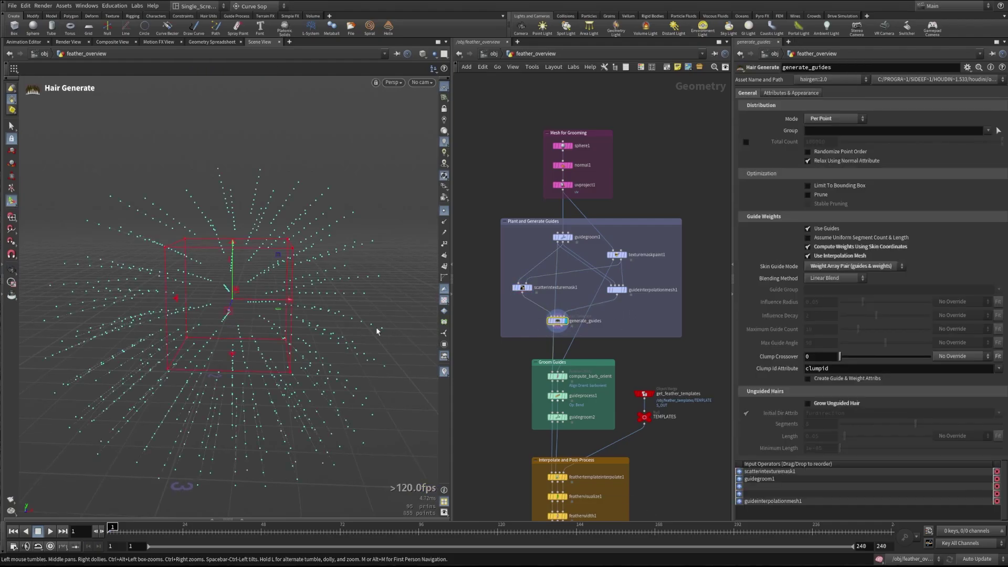
{"action": "left_click_drag", "start_coordinate": [275, 289], "coordinate": [234, 293], "text": "alt"}
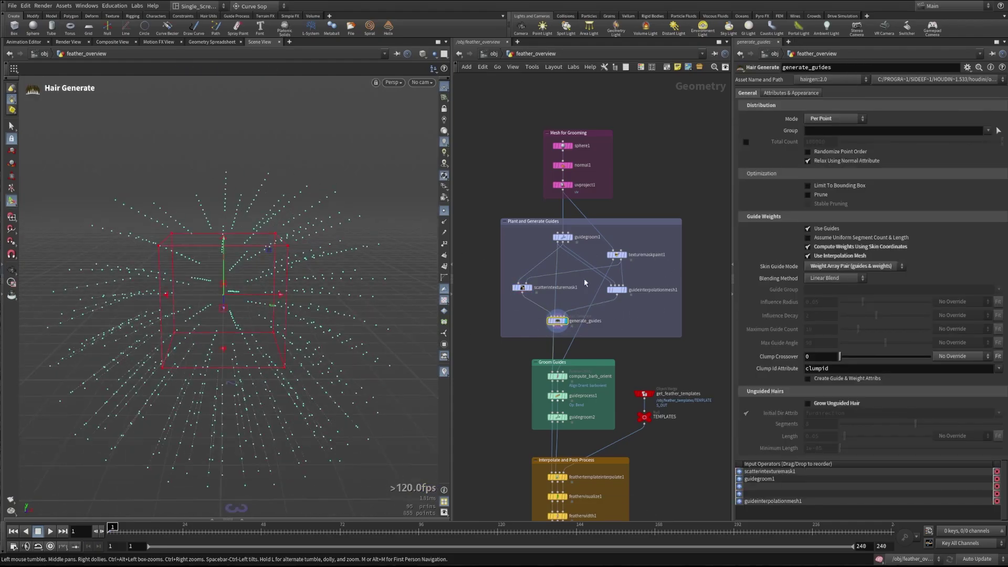
Display texturemaskpaint1 to examine the painted mask on the sphere, and compare it with the scatterintexturemask1 points.
{"action": "left_click", "coordinate": [619, 255]}
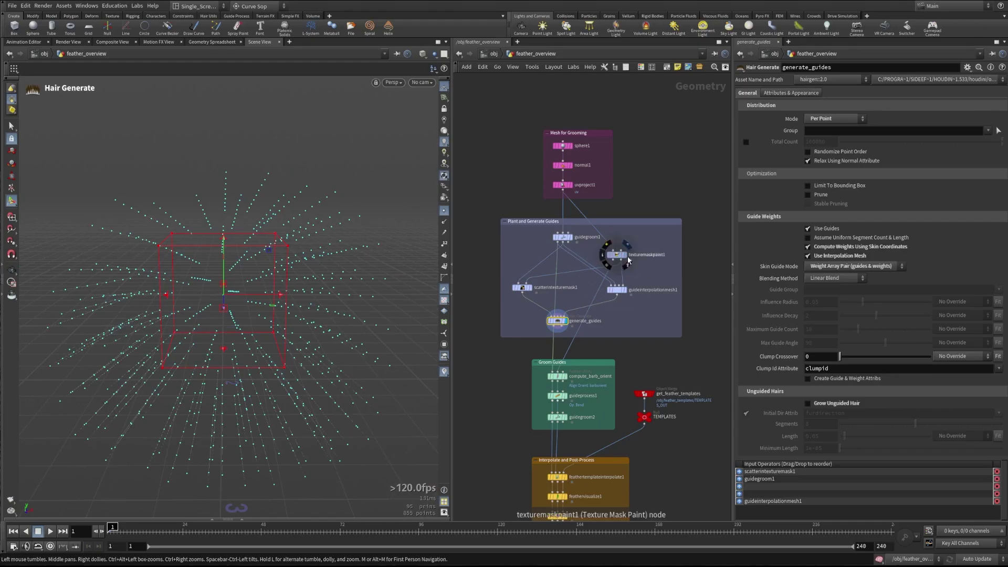
{"action": "key", "text": "Return"}
{"action": "left_click_drag", "start_coordinate": [300, 291], "coordinate": [284, 268], "text": "alt"}
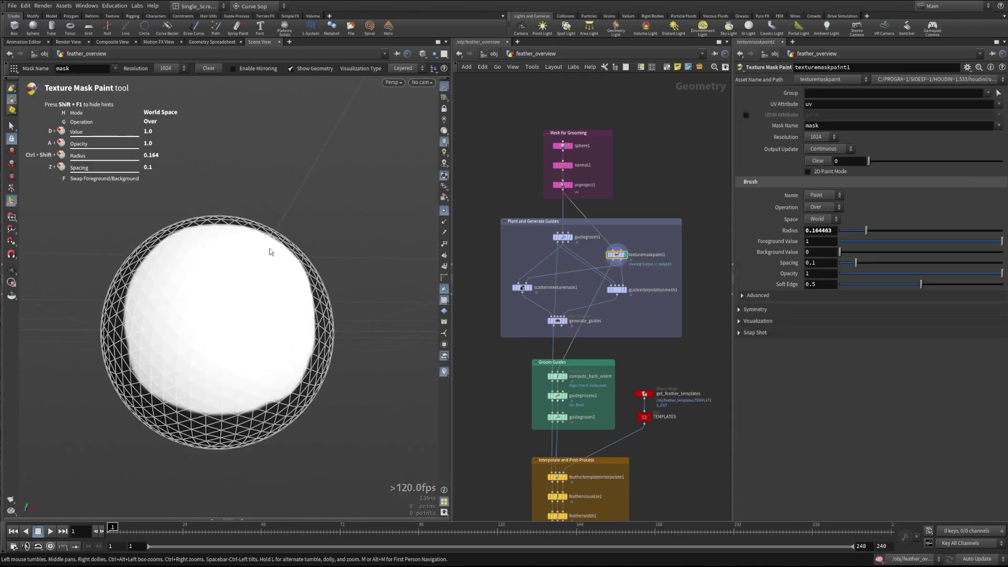
{"action": "left_click", "coordinate": [530, 294]}
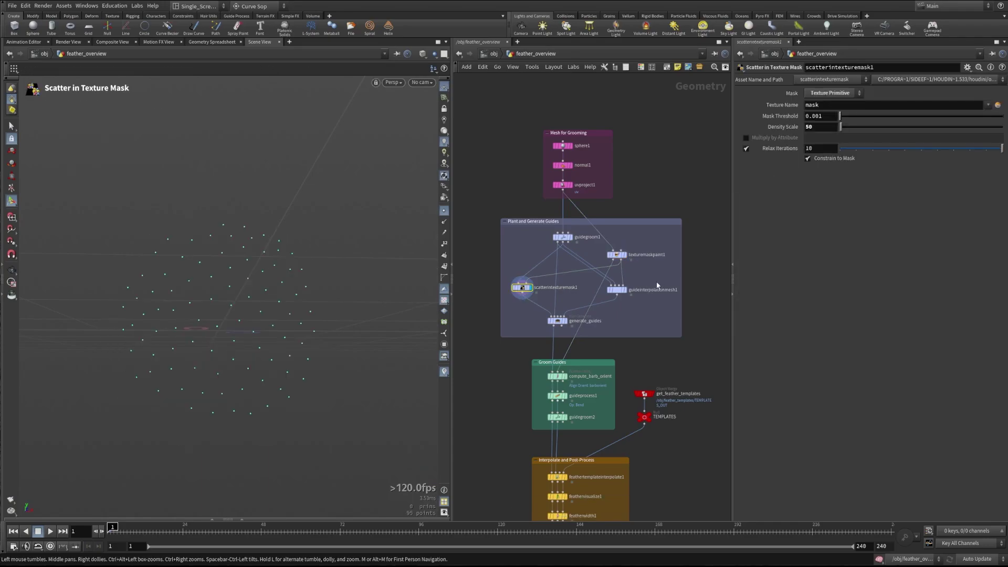
Display guideinterpolationmesh1 and examine the triangulated interpolation mesh.
{"action": "left_click", "coordinate": [611, 296]}
{"action": "key", "text": "Escape"}
{"action": "left_click_drag", "start_coordinate": [247, 320], "coordinate": [270, 268]}
{"action": "key", "text": "Return"}
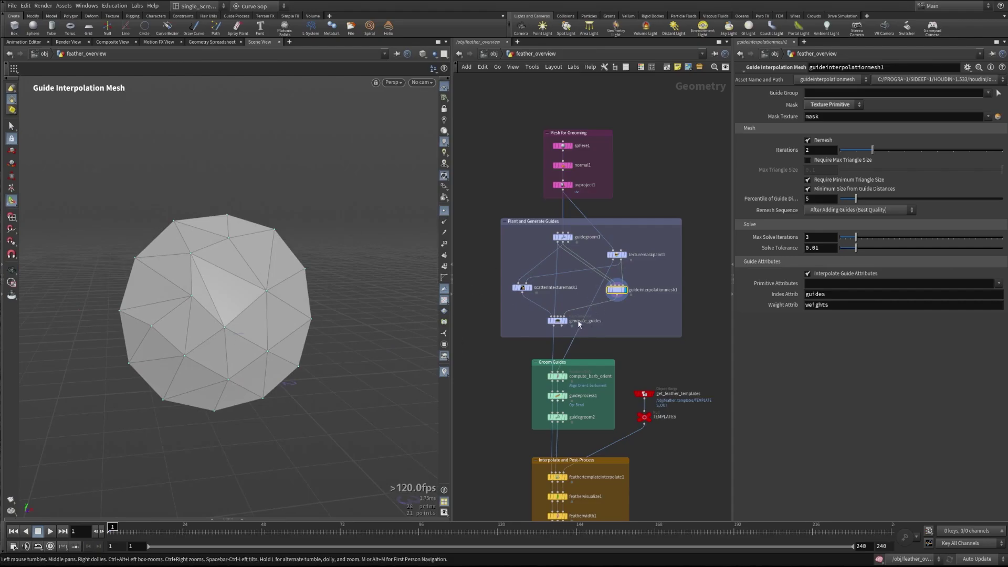
Display generate_guides again and examine the guides and the groom and interpolation groups downstream.
{"action": "left_click", "coordinate": [557, 321]}
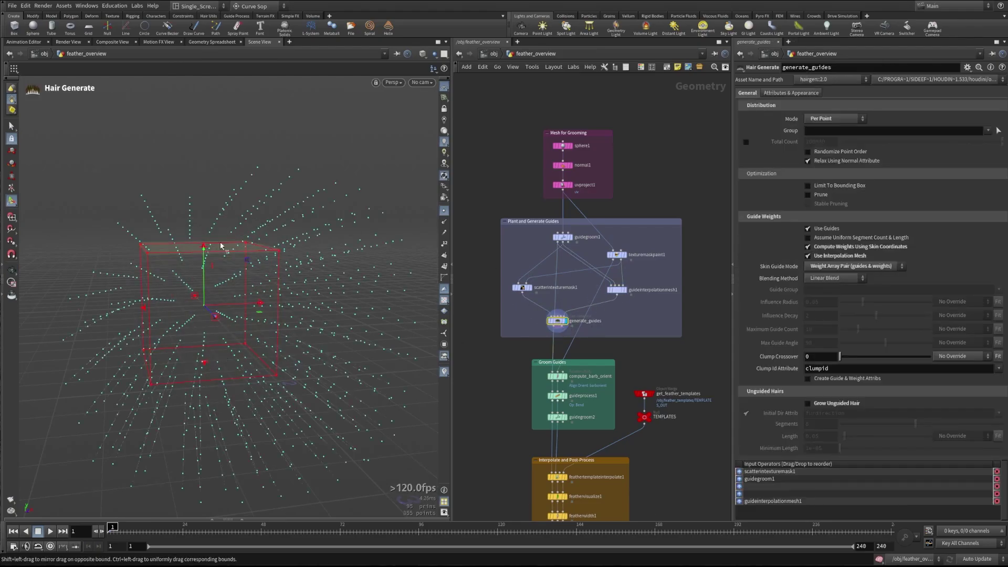
{"action": "left_click_drag", "start_coordinate": [239, 306], "coordinate": [237, 296], "text": "alt"}
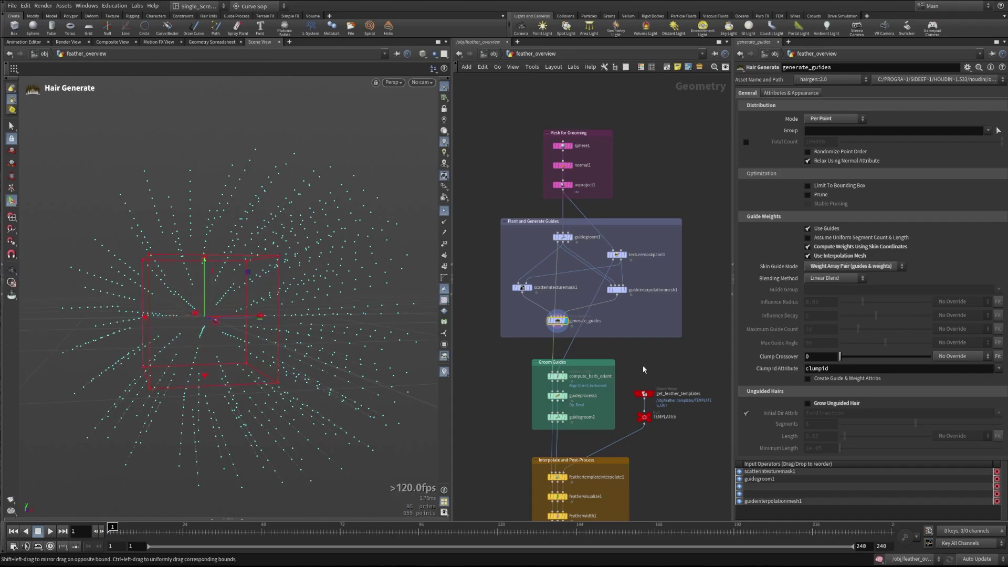
{"action": "middle_click_drag", "start_coordinate": [529, 439], "coordinate": [543, 392]}
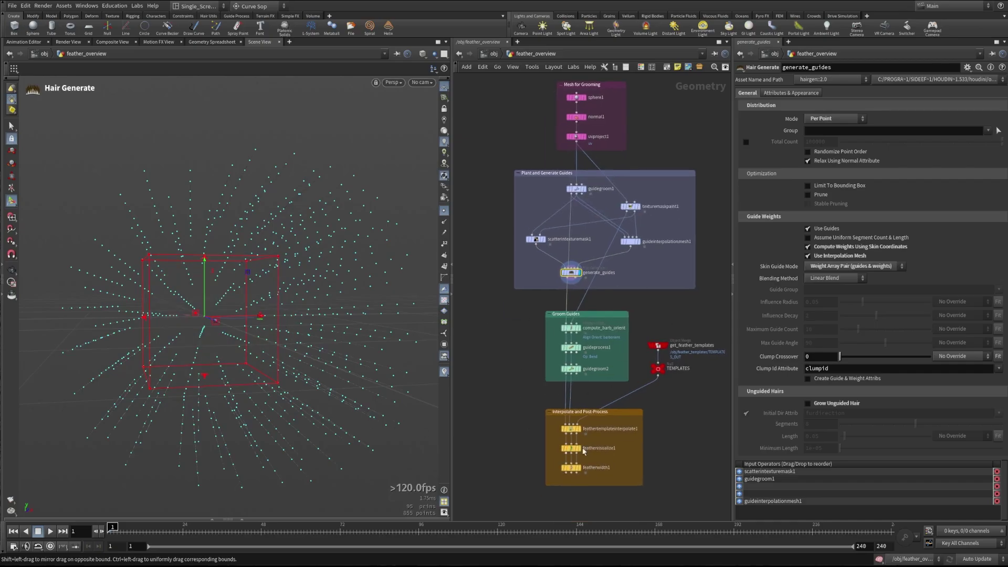
{"action": "middle_click_drag", "start_coordinate": [537, 464], "coordinate": [531, 443]}
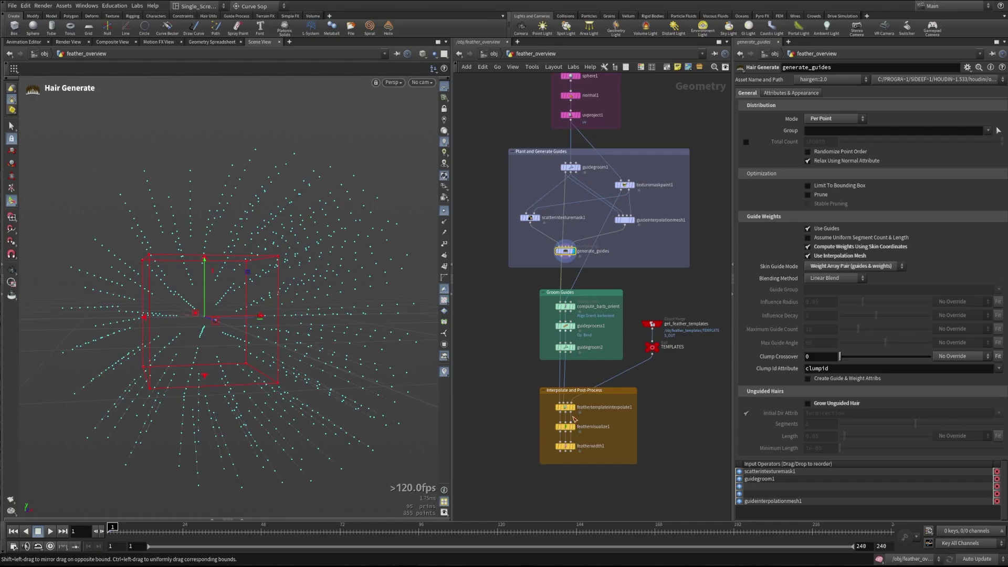
Display feathertemplateinterpolate1 and turn off the viewport's point display to see the interpolated barbs clearly.
{"action": "left_click", "coordinate": [567, 407]}
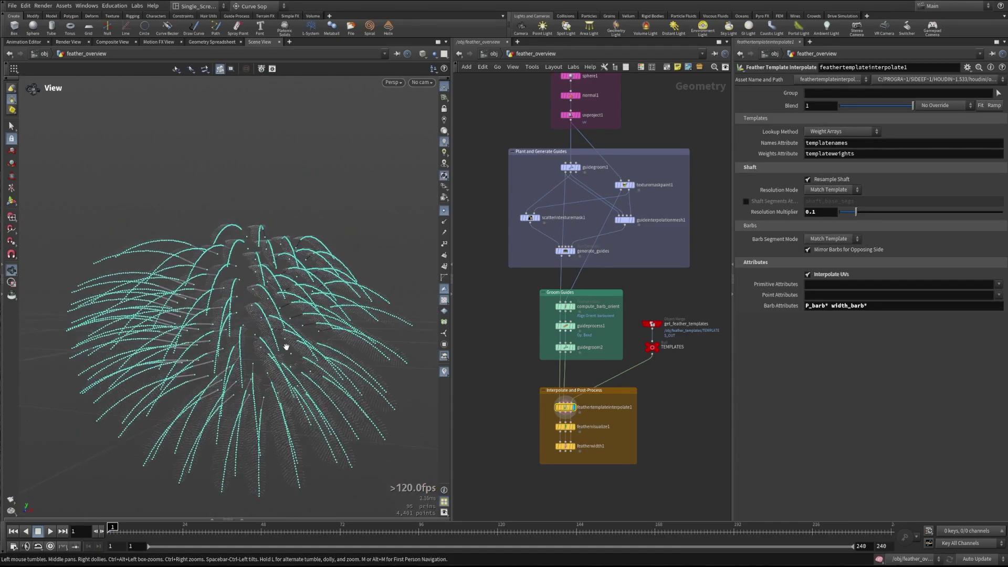
{"action": "left_click_drag", "start_coordinate": [286, 347], "coordinate": [312, 360], "text": "alt"}
{"action": "left_click", "coordinate": [444, 211]}
{"action": "left_click_drag", "start_coordinate": [266, 304], "coordinate": [288, 295], "text": "alt"}
Try a Resolution Multiplier of 1 on feathertemplateinterpolate1, examine the feathers, and restore it to 0.1.
{"action": "double_click", "coordinate": [824, 214]}
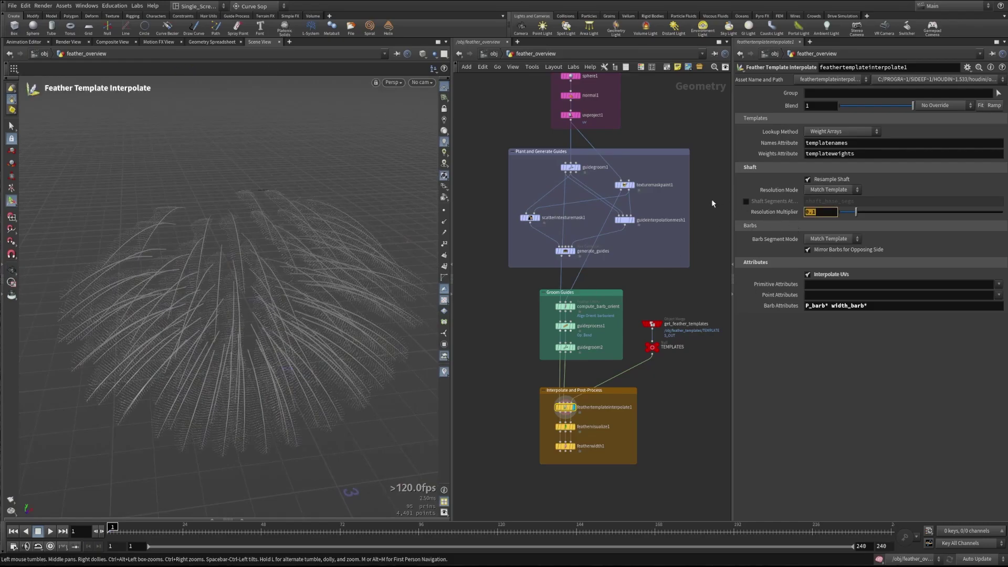
{"action": "type", "text": "1"}
{"action": "key", "text": "Return"}
{"action": "left_click_drag", "start_coordinate": [202, 253], "coordinate": [178, 262]}
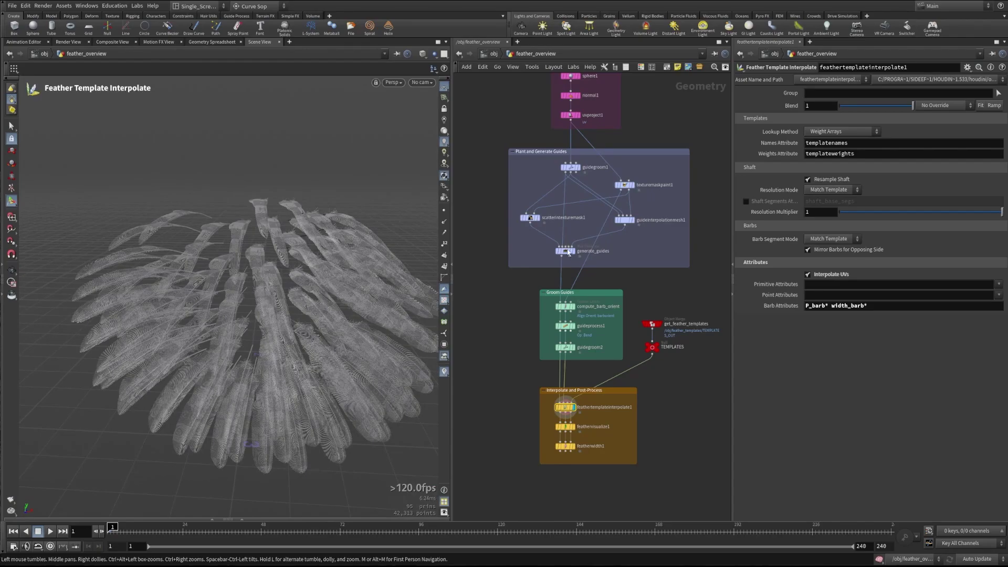
{"action": "double_click", "coordinate": [822, 211]}
{"action": "type", "text": "0.1"}
{"action": "key", "text": "Return"}
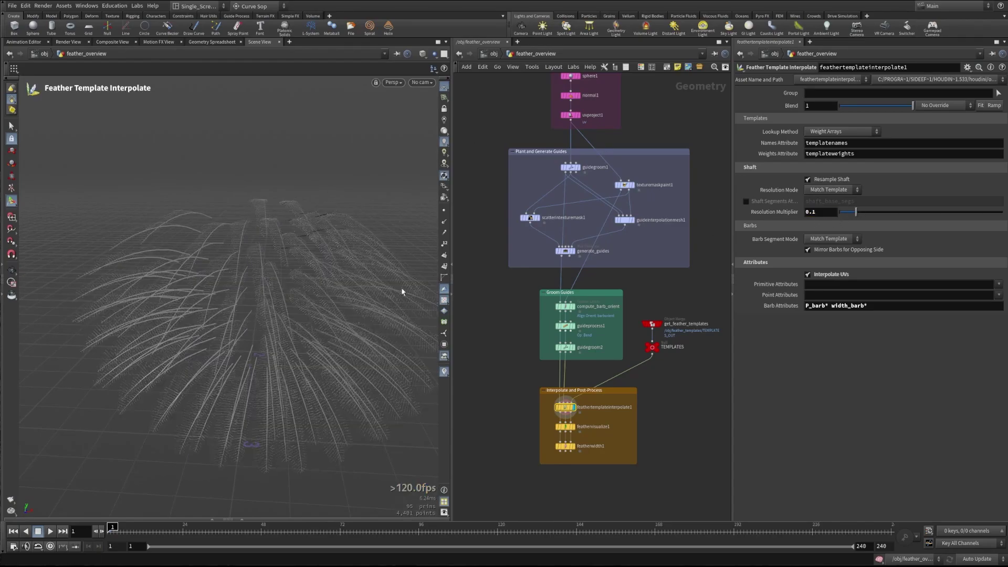
{"action": "left_click_drag", "start_coordinate": [331, 299], "coordinate": [304, 294]}
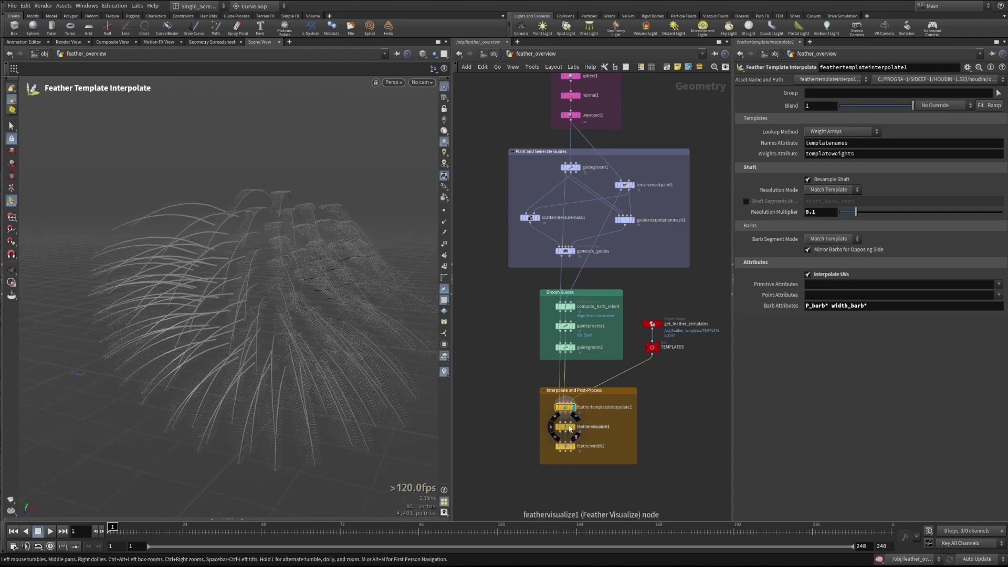
Display feathervisualize1 and examine the feathers drawn with Surface barb mode.
{"action": "left_click", "coordinate": [573, 426]}
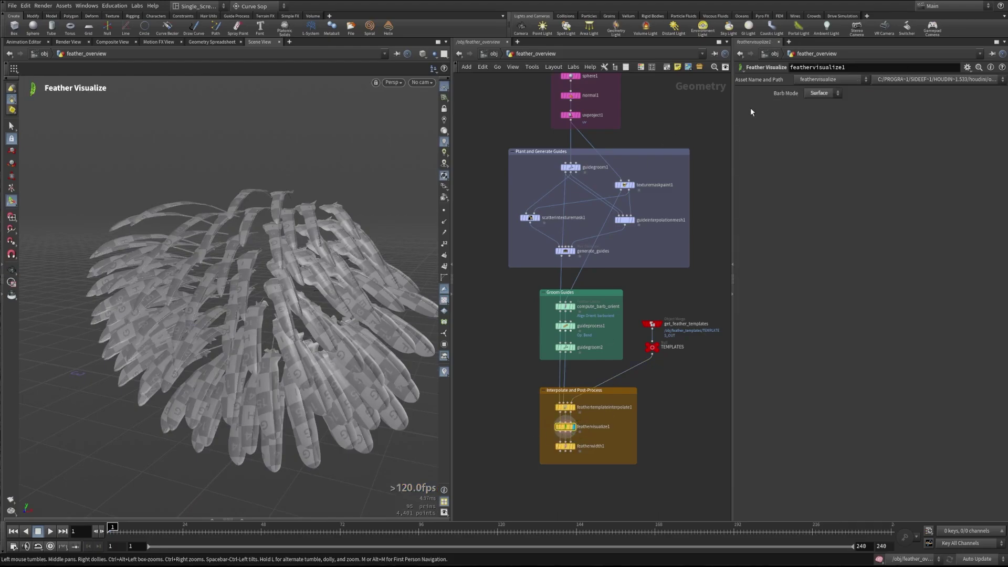
{"action": "left_click_drag", "start_coordinate": [107, 338], "coordinate": [216, 315], "text": "alt"}
{"action": "left_click_drag", "start_coordinate": [257, 256], "coordinate": [235, 246], "text": "alt"}
{"action": "key", "text": "Return"}
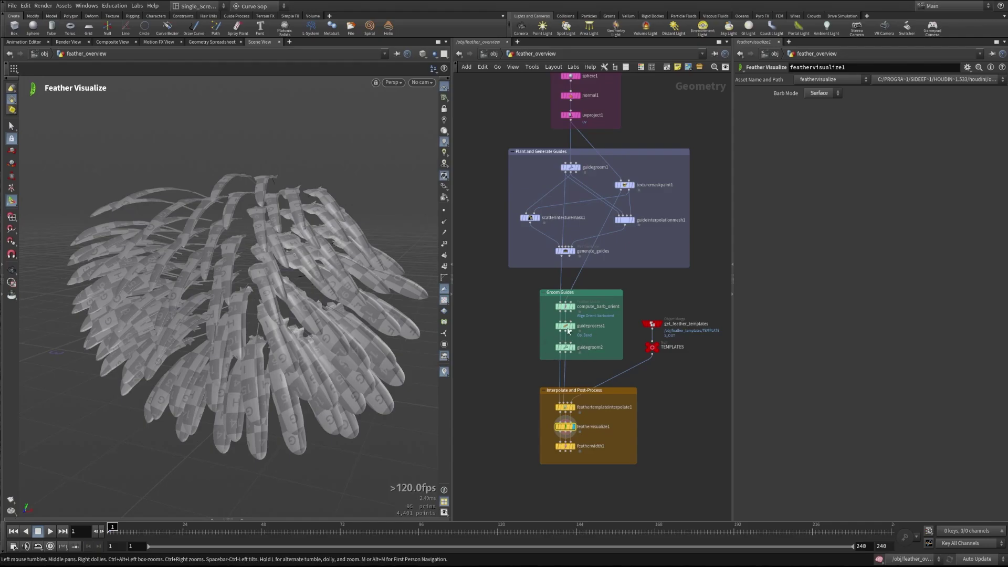
Inspect compute_barb_orient and its orient alignment settings, keeping feathervisualize1 as the displayed result.
{"action": "mouse_move", "coordinate": [575, 313]}
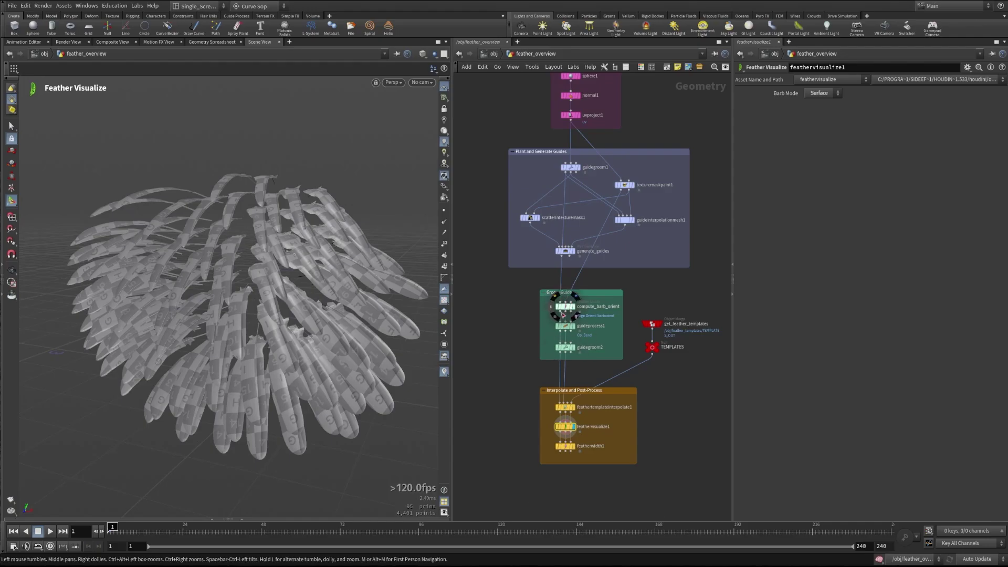
{"action": "left_click", "coordinate": [568, 309]}
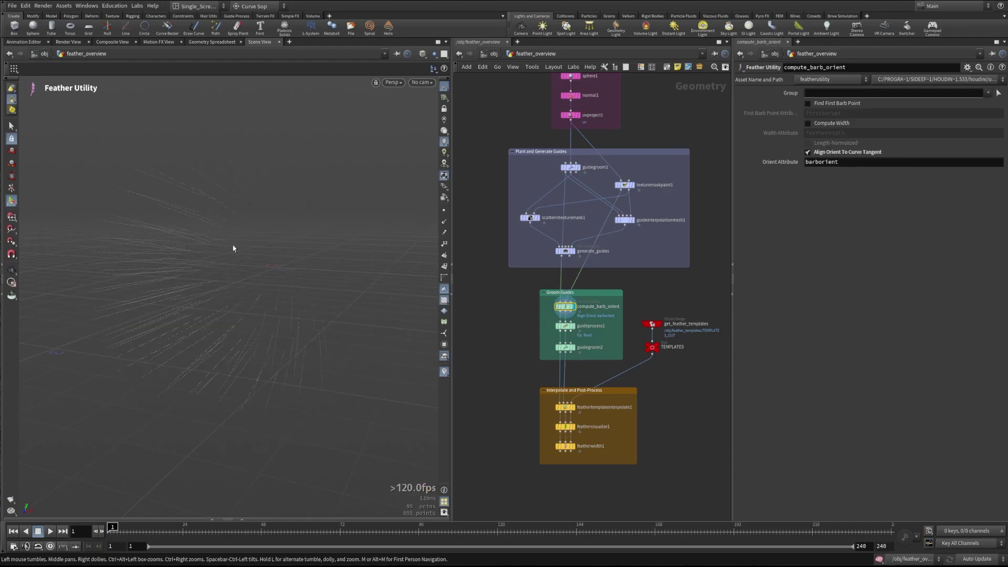
{"action": "left_click", "coordinate": [573, 426]}
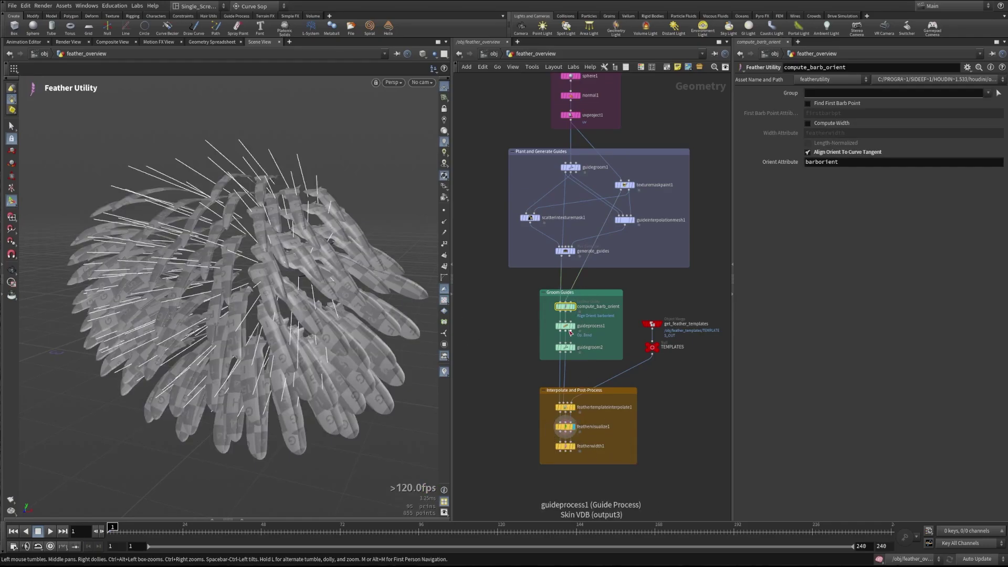
Bypass guidegroom2 and guideprocess1 and examine the ungroomed feathers from several angles.
{"action": "left_click", "coordinate": [565, 326]}
{"action": "left_click_drag", "start_coordinate": [293, 294], "coordinate": [252, 289], "text": "alt"}
{"action": "left_click", "coordinate": [557, 349]}
{"action": "mouse_move", "coordinate": [558, 328]}
{"action": "key", "text": "b"}
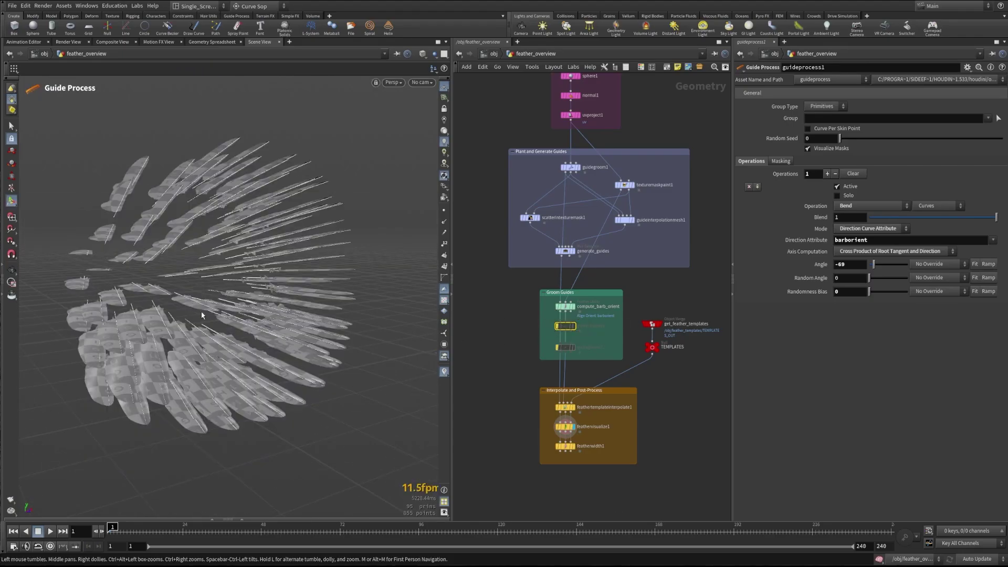
{"action": "key", "text": "Escape"}
{"action": "left_click_drag", "start_coordinate": [200, 315], "coordinate": [153, 298]}
{"action": "key", "text": "Return"}
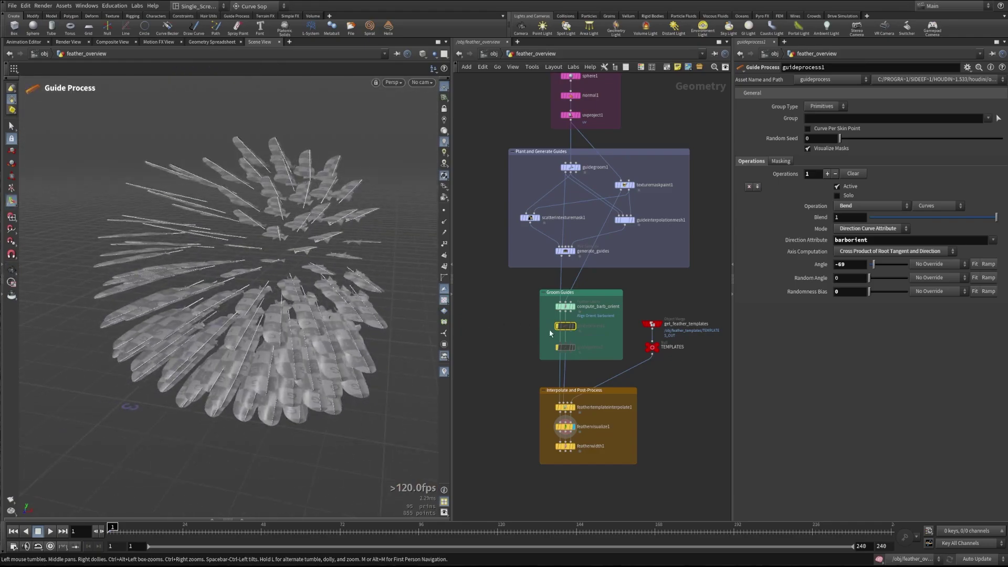
Re-enable guideprocess1 to examine its bend effect, and re-enable guidegroom2 as well.
{"action": "key", "text": "b"}
{"action": "key", "text": "Escape"}
{"action": "mouse_move", "coordinate": [308, 292]}
{"action": "left_mouse_down"}
{"action": "mouse_move", "coordinate": [213, 288]}
{"action": "mouse_move", "coordinate": [315, 286]}
{"action": "left_mouse_up"}
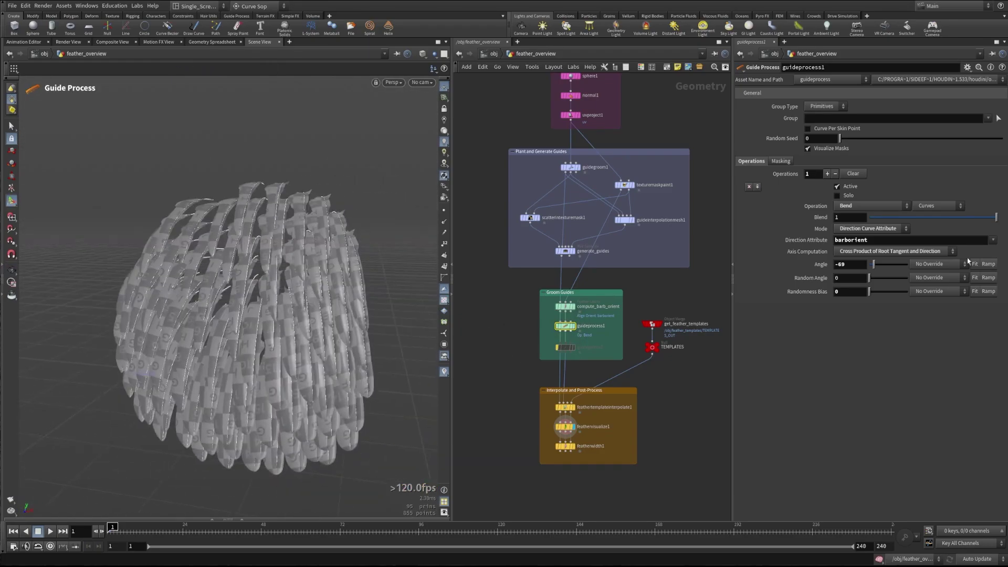
{"action": "left_click", "coordinate": [556, 349]}
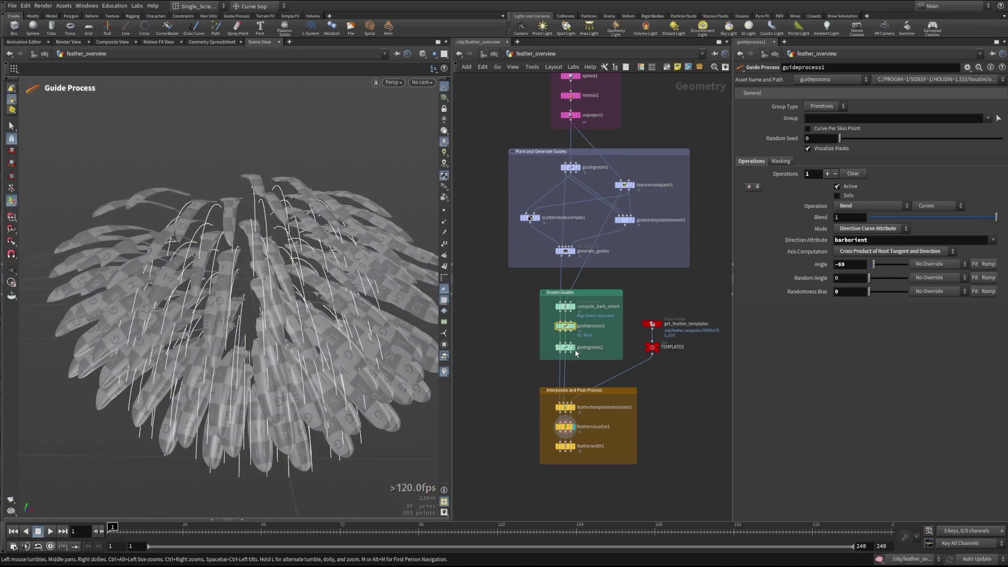
Inspect the brush settings of guidegroom2, and select feathervisualize1 to examine the fully groomed feathers.
{"action": "left_click", "coordinate": [571, 348]}
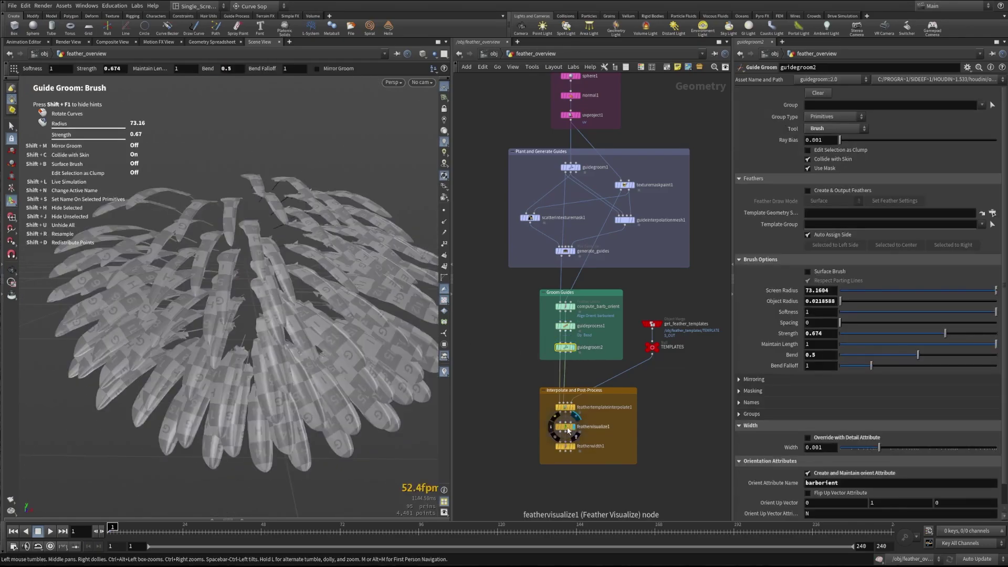
{"action": "left_click", "coordinate": [567, 430]}
{"action": "mouse_move", "coordinate": [315, 278]}
{"action": "left_mouse_down"}
{"action": "mouse_move", "coordinate": [302, 265]}
{"action": "mouse_move", "coordinate": [241, 268]}
{"action": "left_mouse_up"}
{"action": "key", "text": "Return"}
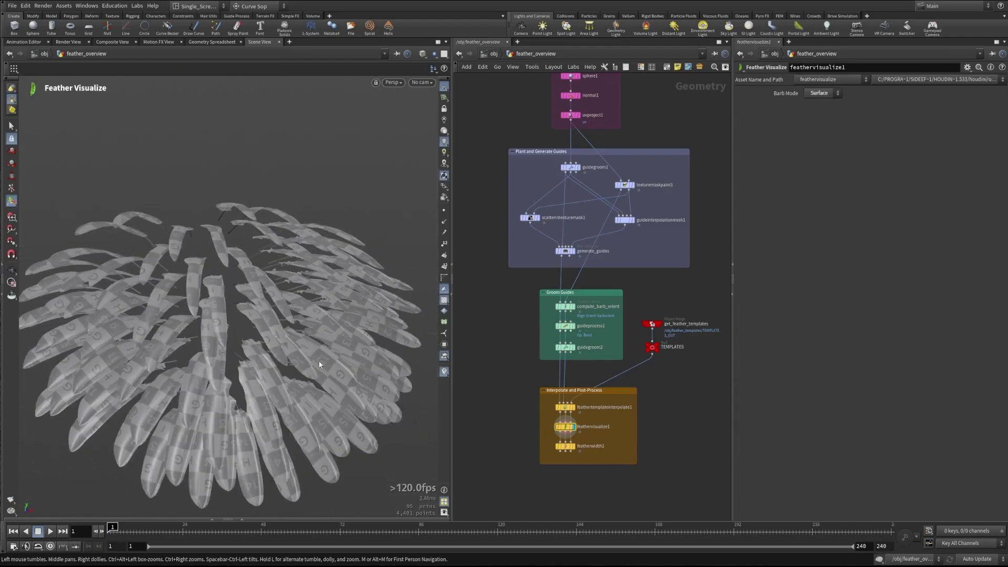
Brush the guides in guidegroom2 with freehand strokes across the center and left side of the feather groom.
{"action": "left_click", "coordinate": [558, 346]}
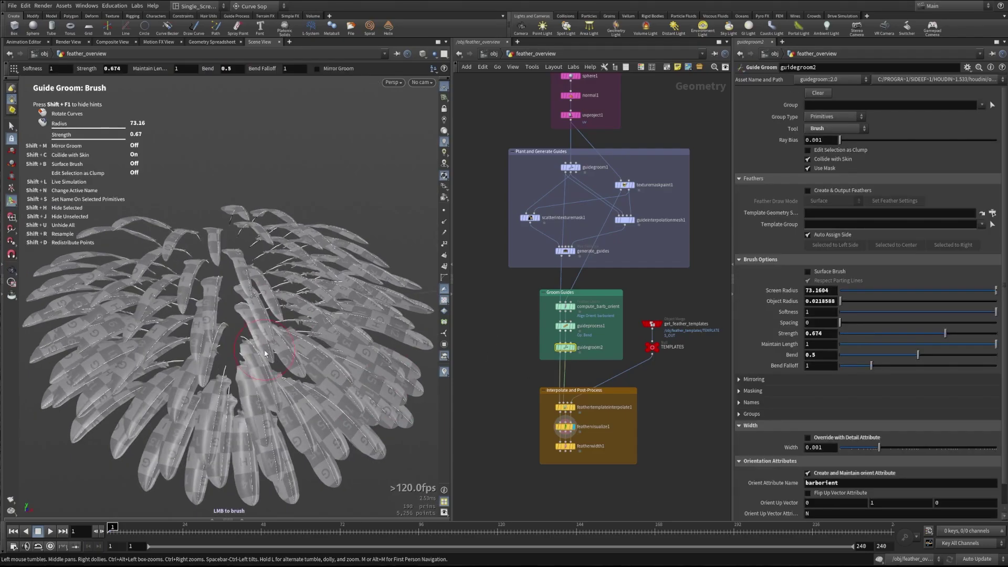
{"action": "mouse_move", "coordinate": [265, 353]}
{"action": "left_mouse_down"}
{"action": "mouse_move", "coordinate": [315, 310]}
{"action": "mouse_move", "coordinate": [310, 252]}
{"action": "mouse_move", "coordinate": [231, 221]}
{"action": "left_mouse_up"}
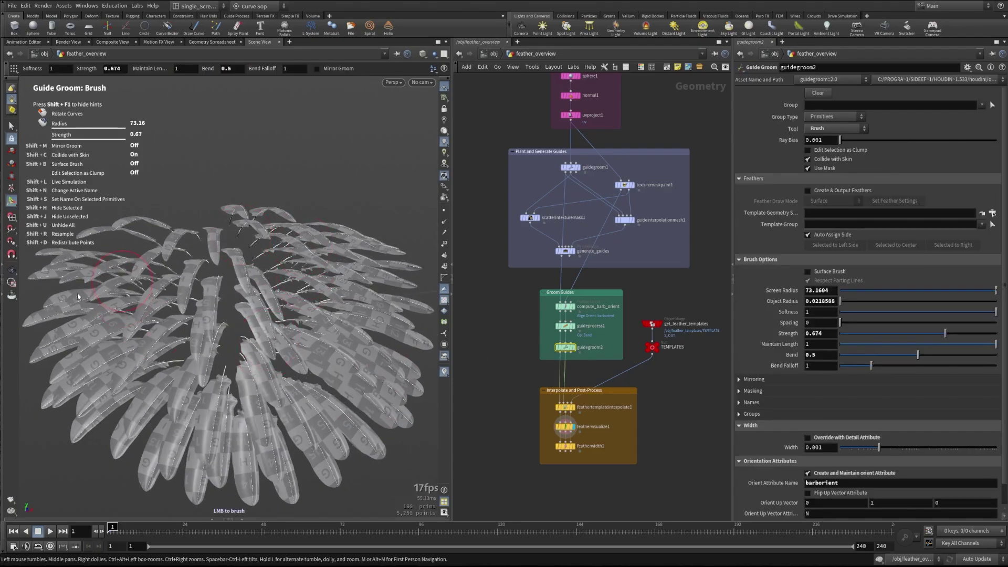
{"action": "mouse_move", "coordinate": [77, 296]}
{"action": "left_mouse_down"}
{"action": "mouse_move", "coordinate": [73, 328]}
{"action": "mouse_move", "coordinate": [175, 218]}
{"action": "mouse_move", "coordinate": [160, 362]}
{"action": "left_mouse_up"}
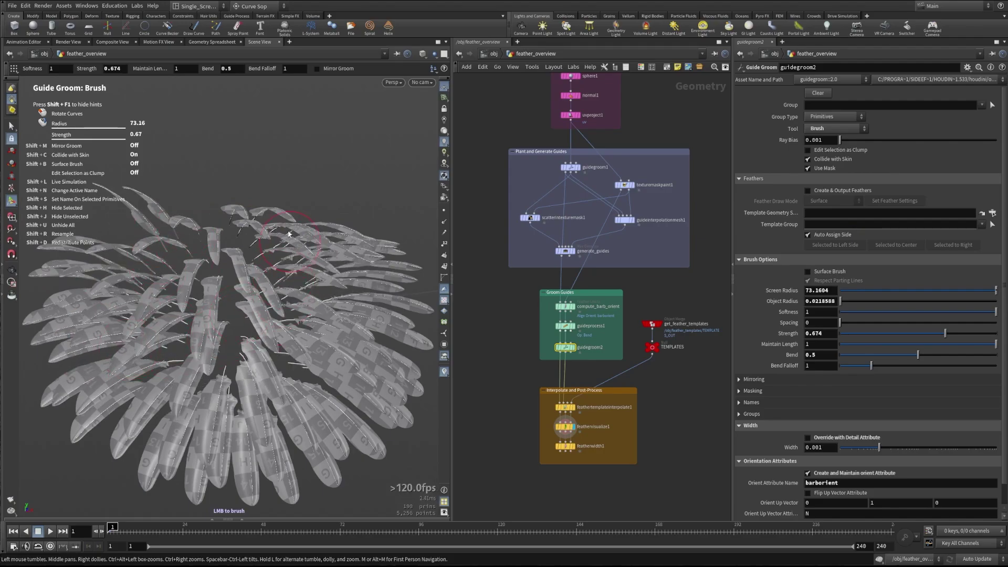
Examine the brushed feather groom as a whole from a greater distance and from different angles.
{"action": "key", "text": "Escape"}
{"action": "mouse_move", "coordinate": [289, 234]}
{"action": "left_mouse_down"}
{"action": "mouse_move", "coordinate": [191, 293]}
{"action": "mouse_move", "coordinate": [299, 299]}
{"action": "mouse_move", "coordinate": [207, 333]}
{"action": "mouse_move", "coordinate": [292, 338]}
{"action": "mouse_move", "coordinate": [239, 298]}
{"action": "mouse_move", "coordinate": [319, 259]}
{"action": "left_mouse_up"}
{"action": "scroll", "coordinate": [238, 319], "scroll_direction": "down", "scroll_amount": 3}
{"action": "key", "text": "Escape"}
{"action": "key", "text": "Return"}
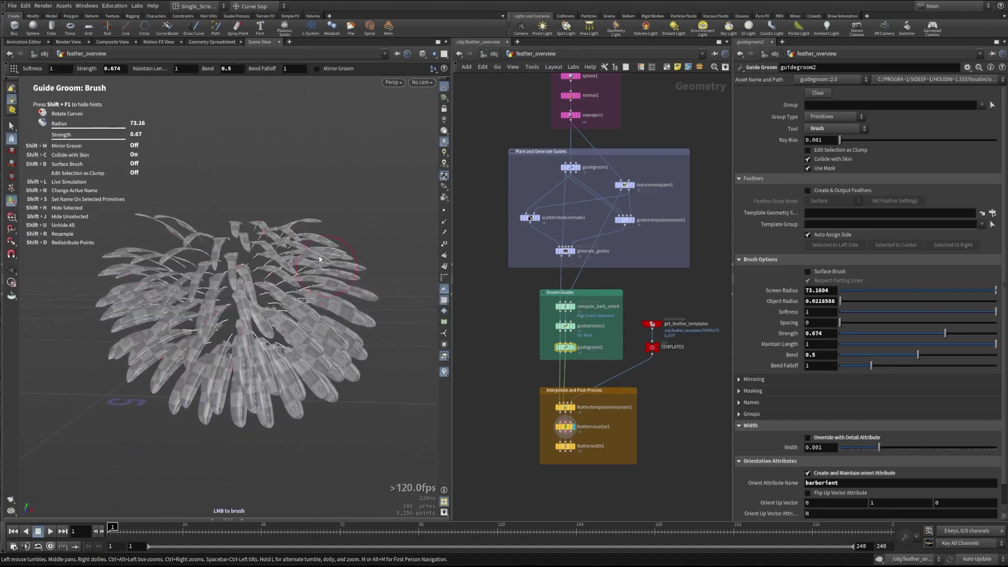
{"action": "key", "text": "Escape"}
{"action": "mouse_move", "coordinate": [271, 298]}
{"action": "left_mouse_down"}
{"action": "mouse_move", "coordinate": [283, 293]}
{"action": "mouse_move", "coordinate": [265, 288]}
{"action": "left_mouse_up"}
{"action": "key", "text": "Return"}
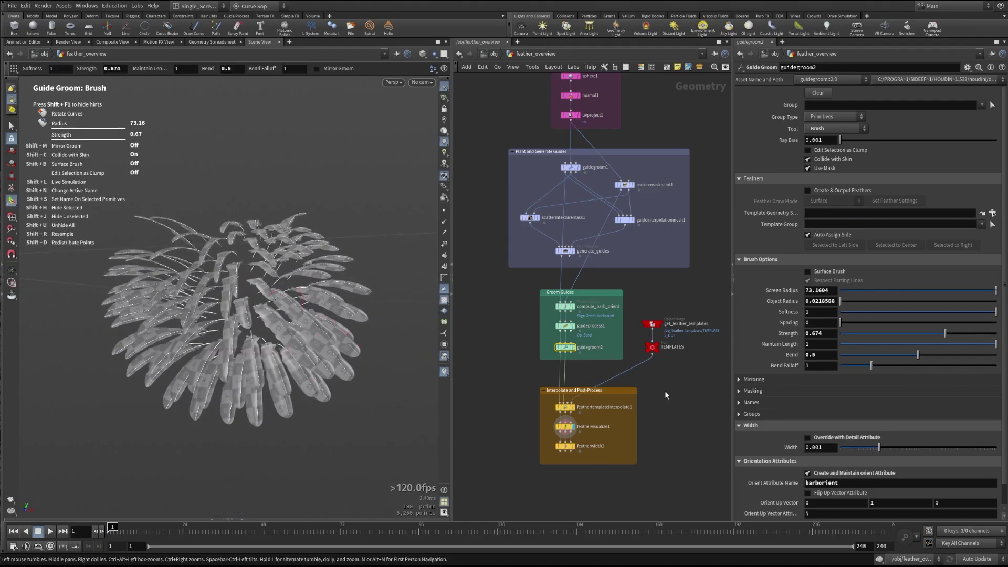
Open the settings of feathertemplateinterpolate1 in the Interpolate and Post-Process group, including its shaft resolution options.
{"action": "left_click", "coordinate": [582, 391]}
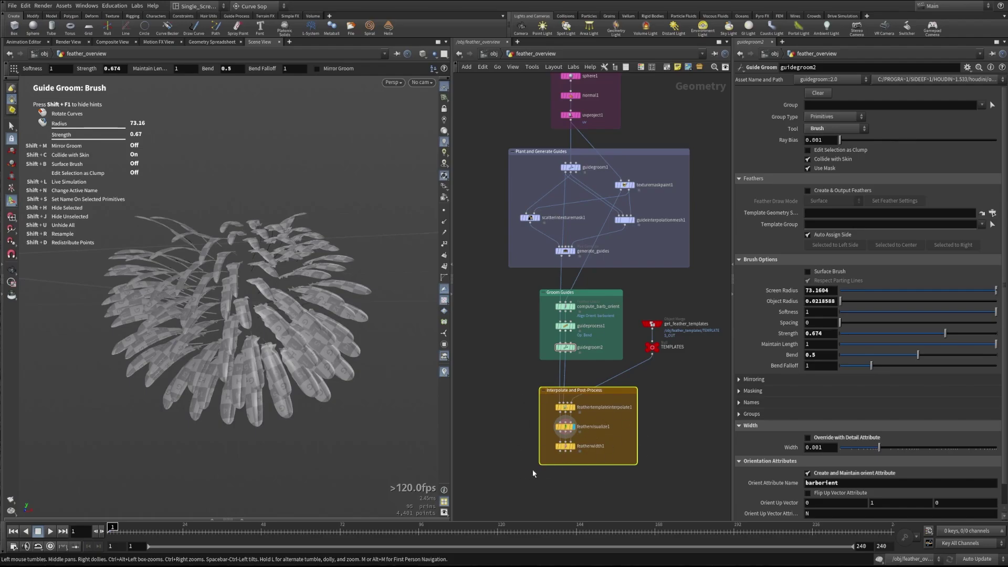
{"action": "left_click", "coordinate": [588, 407]}
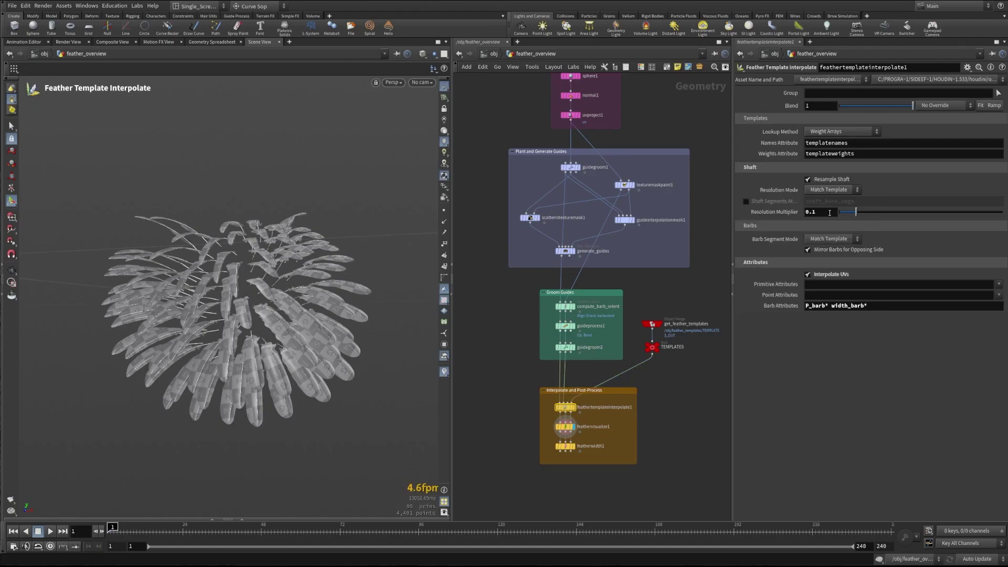